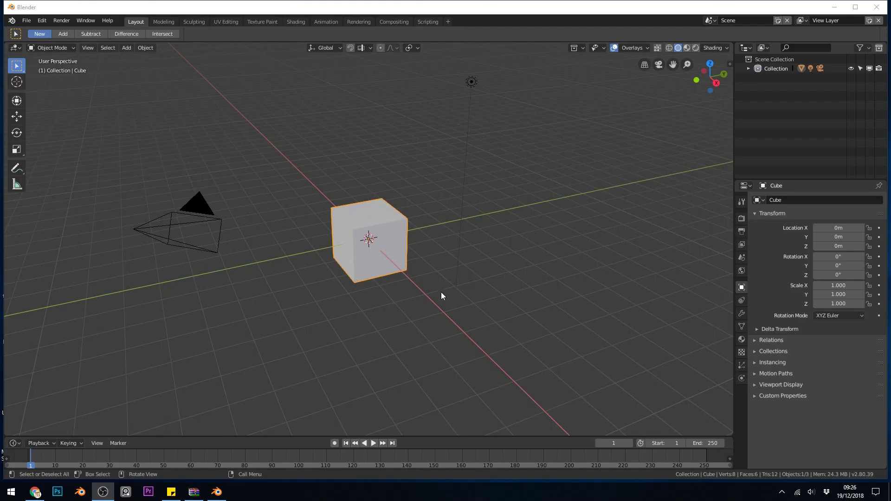
Step: Join the timeline into the 3D viewport, then subdivide the cube to level 5 with Ctrl+5
{"action": "right_click", "coordinate": [523, 437]}
{"action": "left_click", "coordinate": [497, 446]}
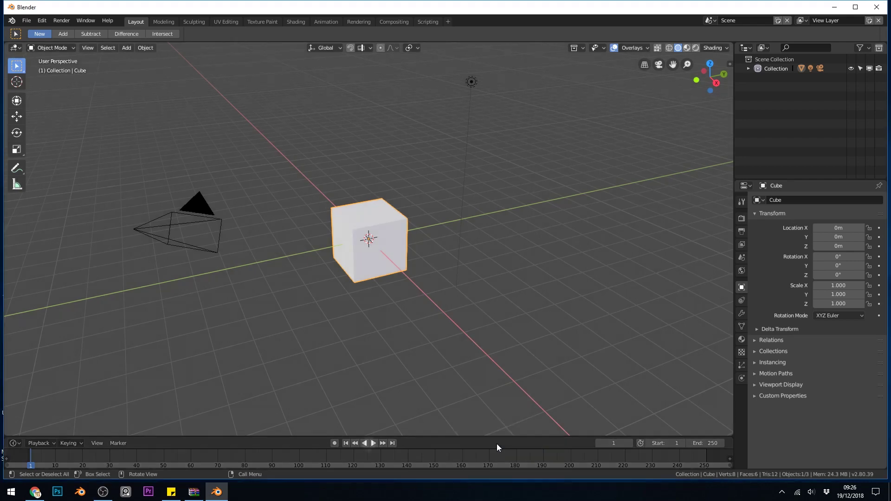
{"action": "left_click", "coordinate": [421, 451]}
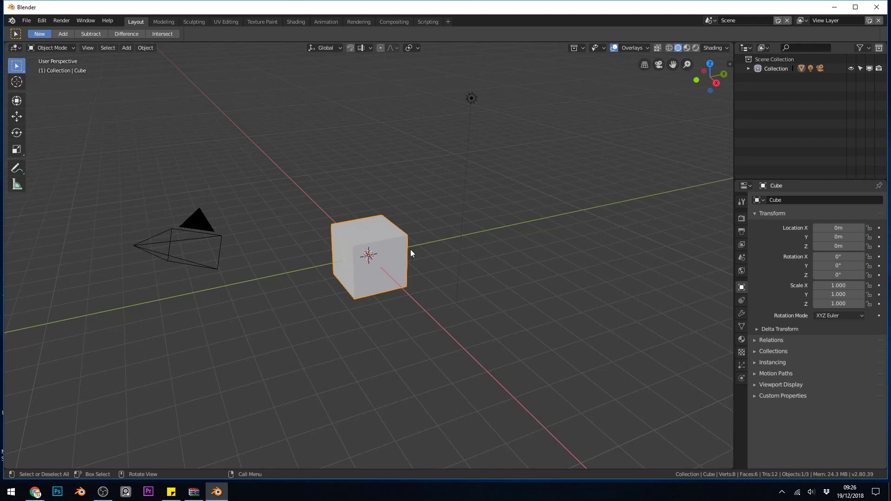
{"action": "key", "text": "ctrl+5"}
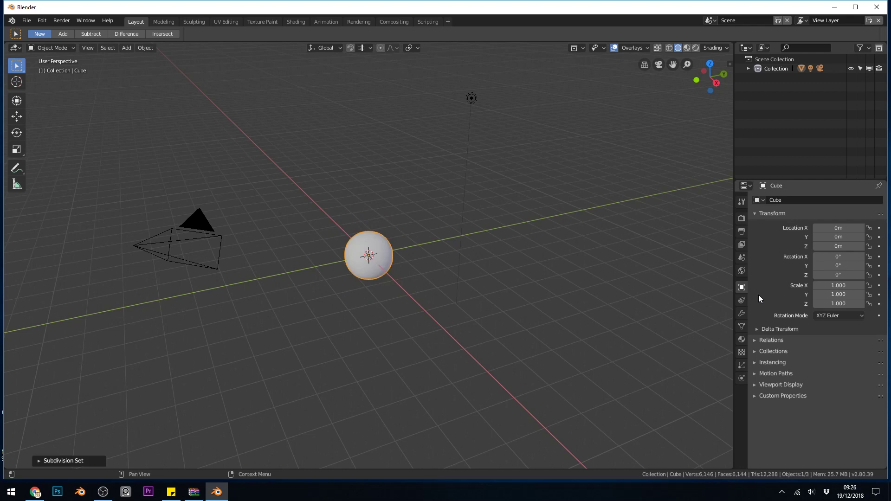
{"action": "left_click", "coordinate": [742, 313]}
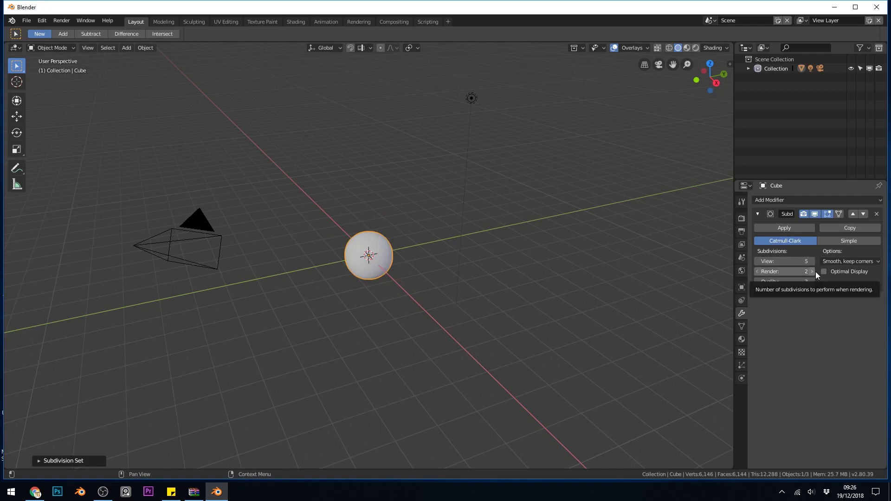
Step: Apply the Subdivision Surface modifier and check the dense mesh in Edit Mode
{"action": "left_click", "coordinate": [791, 227]}
{"action": "key", "text": "Tab"}
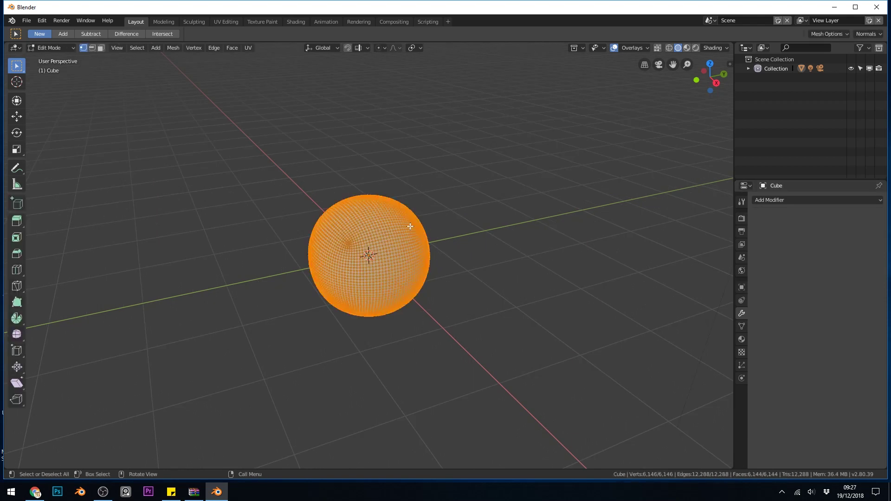
{"action": "key", "text": "Tab"}
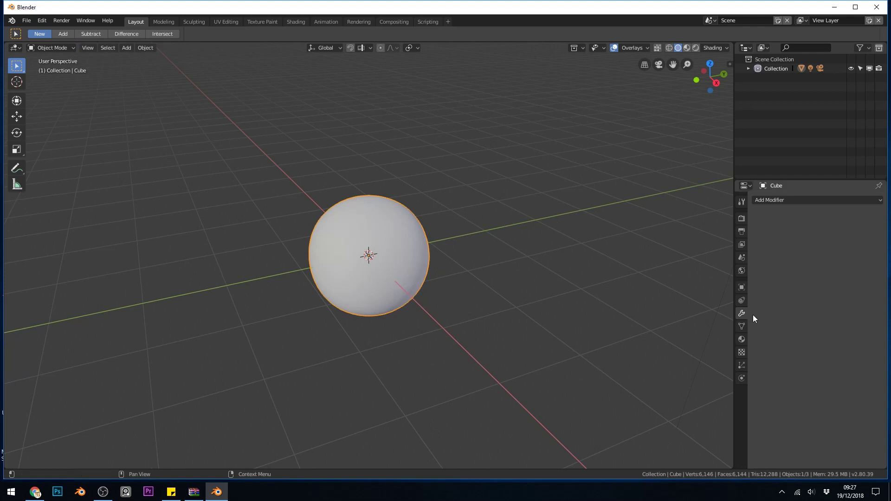
{"action": "key", "text": "Tab"}
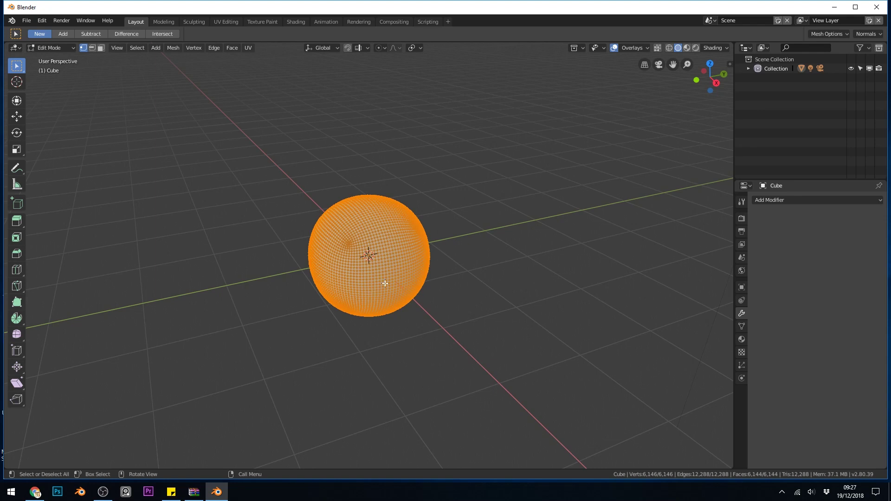
{"action": "key", "text": "Tab"}
Step: Try a test sculpt stroke in the Sculpting workspace, then undo it
{"action": "left_click", "coordinate": [197, 22]}
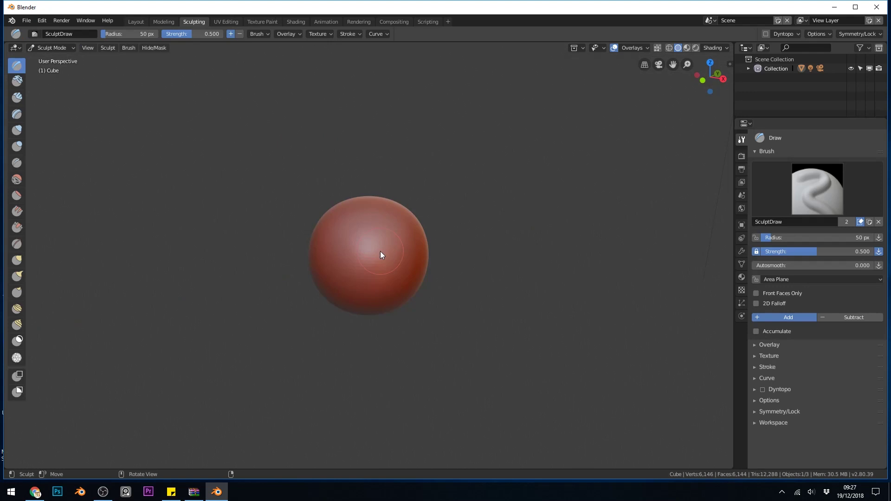
{"action": "scroll", "coordinate": [382, 265], "scroll_direction": "up", "scroll_amount": 4}
{"action": "mouse_move", "coordinate": [386, 213]}
{"action": "left_mouse_down"}
{"action": "mouse_move", "coordinate": [369, 284]}
{"action": "mouse_move", "coordinate": [382, 222]}
{"action": "left_mouse_up"}
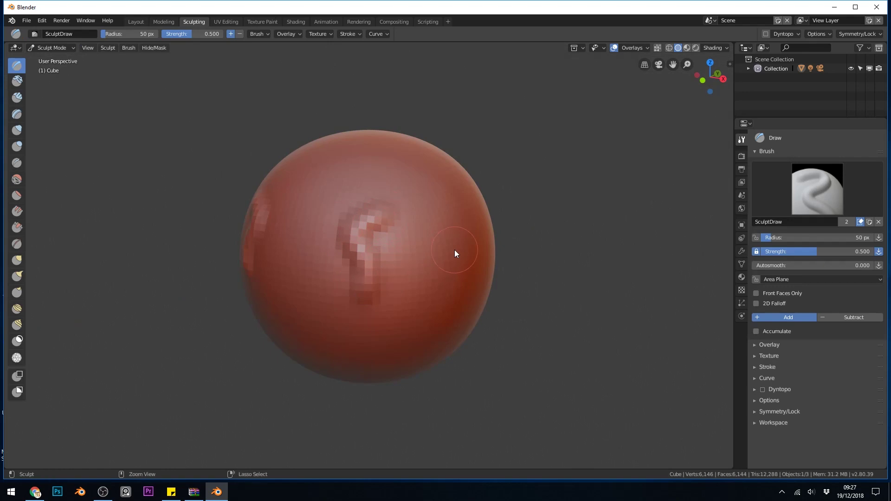
{"action": "key", "text": "ctrl+z"}
Step: Back in Layout, add a Multiresolution modifier and subdivide until Preview, Sculpt and Render read 5
{"action": "left_click", "coordinate": [137, 22]}
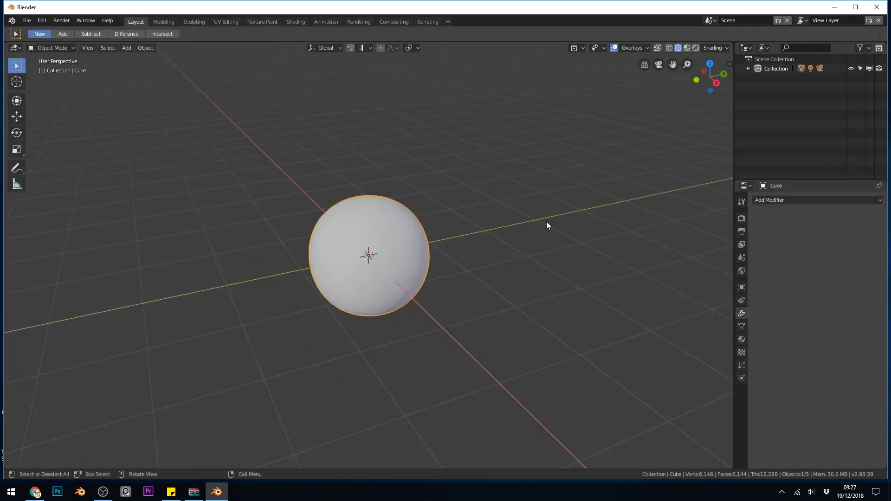
{"action": "left_click", "coordinate": [792, 200]}
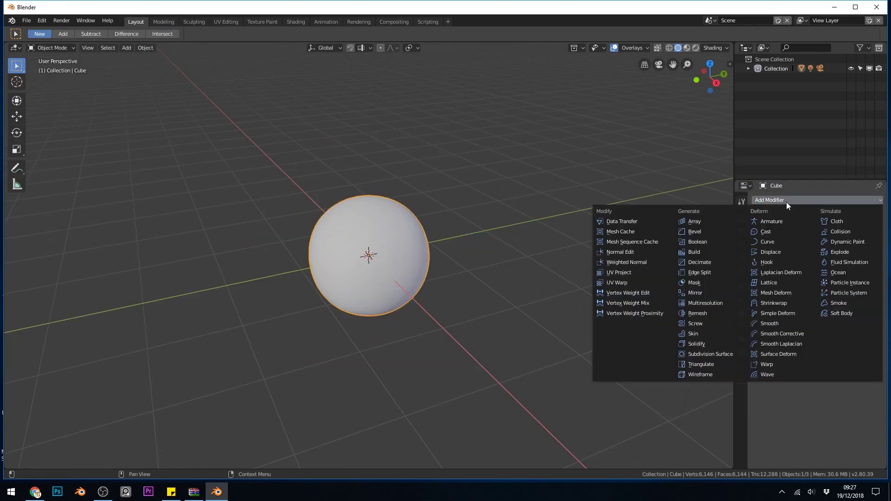
{"action": "left_click", "coordinate": [706, 302]}
{"action": "left_click", "coordinate": [840, 252]}
{"action": "left_click", "coordinate": [840, 252]}
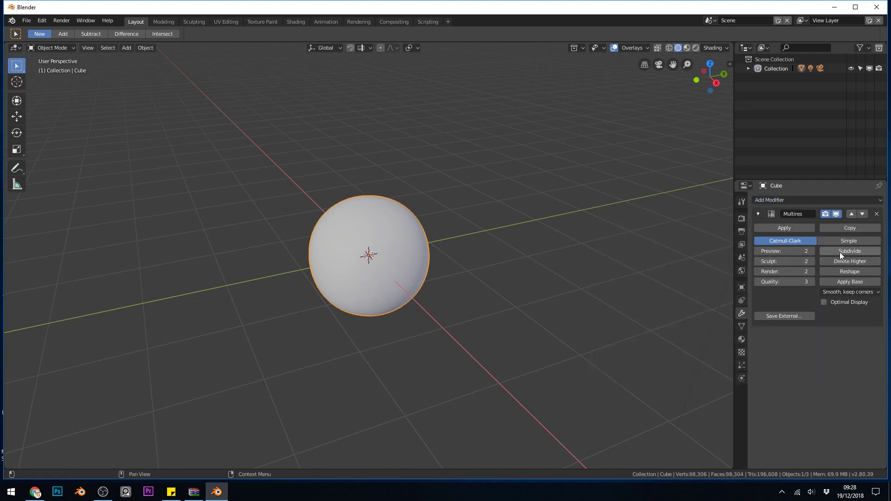
{"action": "left_click", "coordinate": [839, 252]}
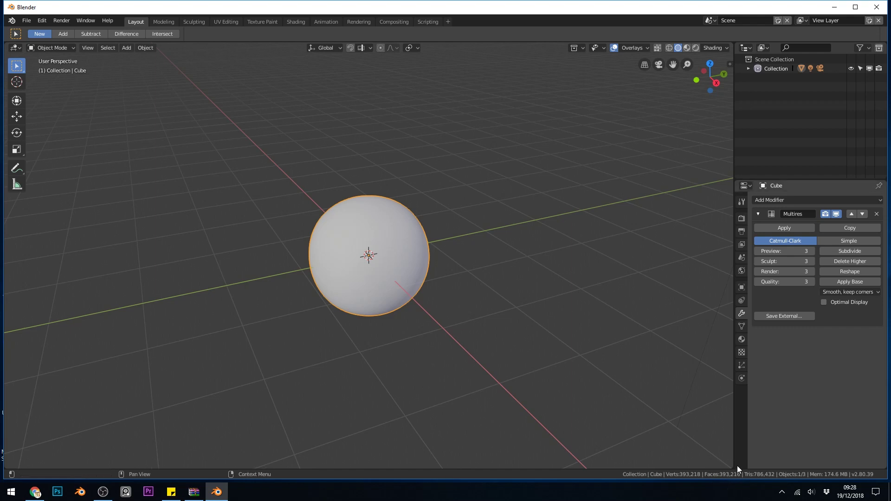
{"action": "left_click", "coordinate": [857, 250]}
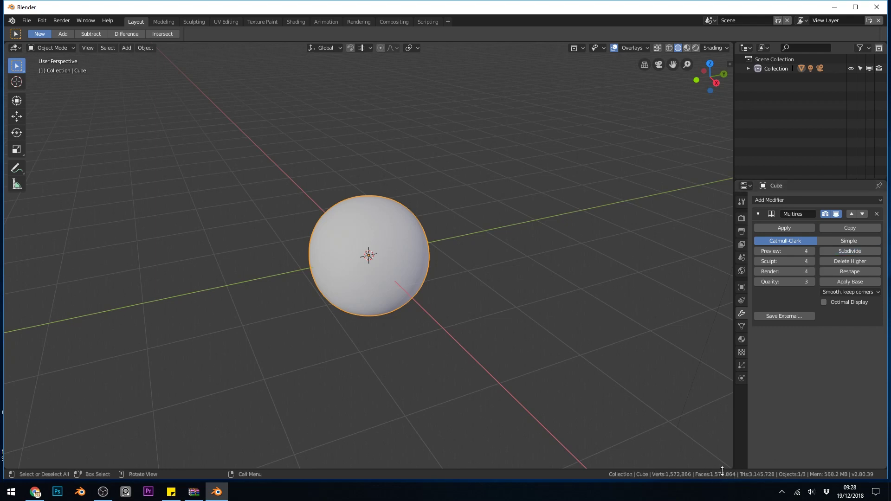
{"action": "left_click", "coordinate": [843, 248]}
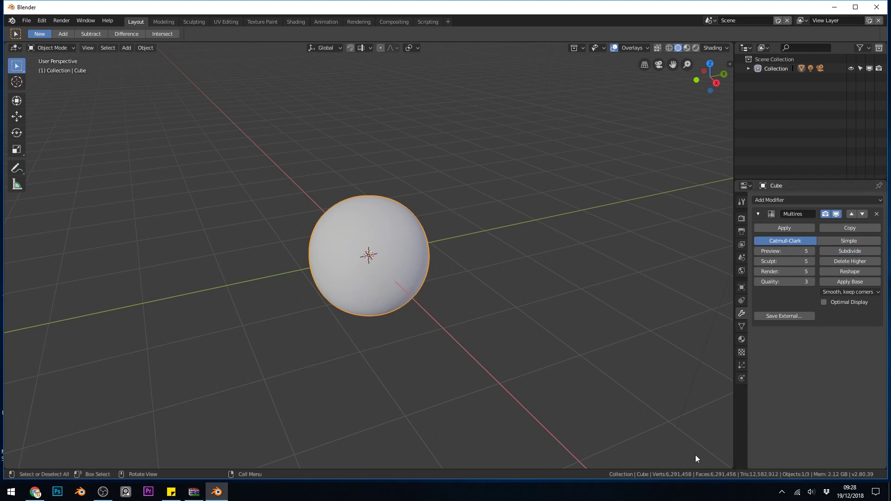
Step: Switch to Sculpting, draw and undo an S-shaped test stroke, and inspect the Dyntopo panel
{"action": "left_click", "coordinate": [194, 22]}
{"action": "mouse_move", "coordinate": [404, 241]}
{"action": "left_mouse_down"}
{"action": "mouse_move", "coordinate": [379, 252]}
{"action": "mouse_move", "coordinate": [388, 268]}
{"action": "mouse_move", "coordinate": [369, 294]}
{"action": "left_mouse_up"}
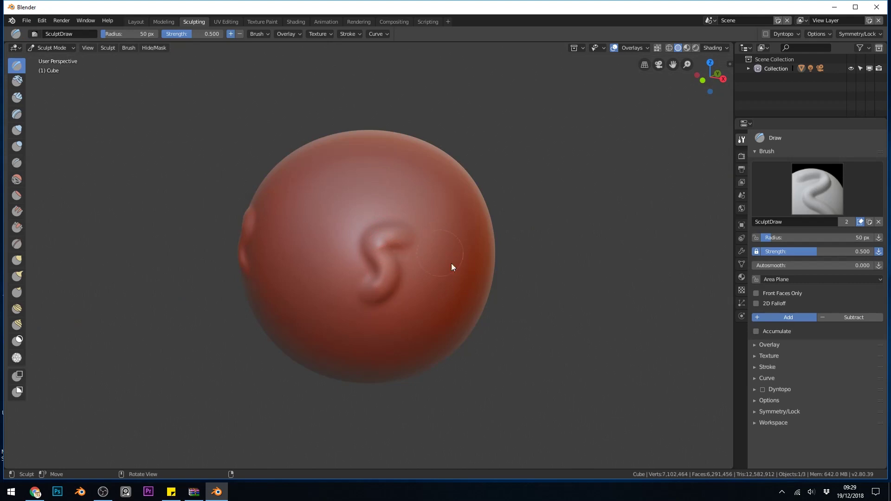
{"action": "key", "text": "ctrl+z"}
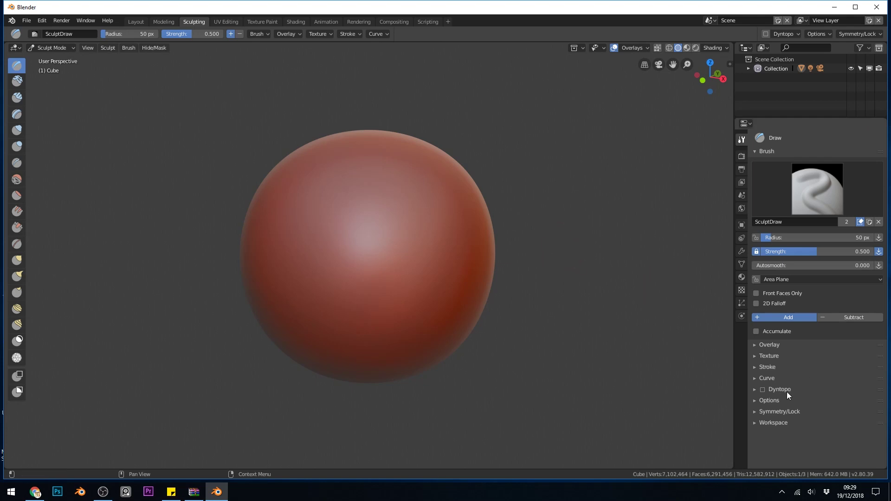
{"action": "left_click", "coordinate": [755, 391]}
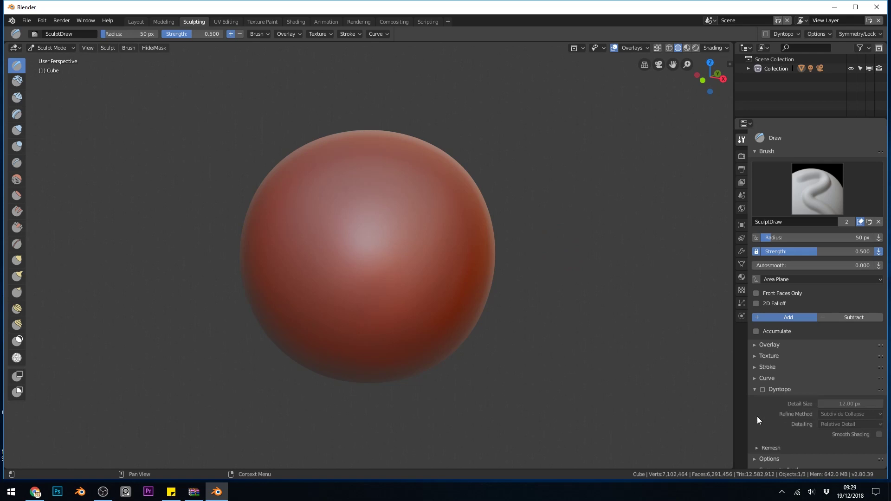
{"action": "left_click", "coordinate": [756, 391]}
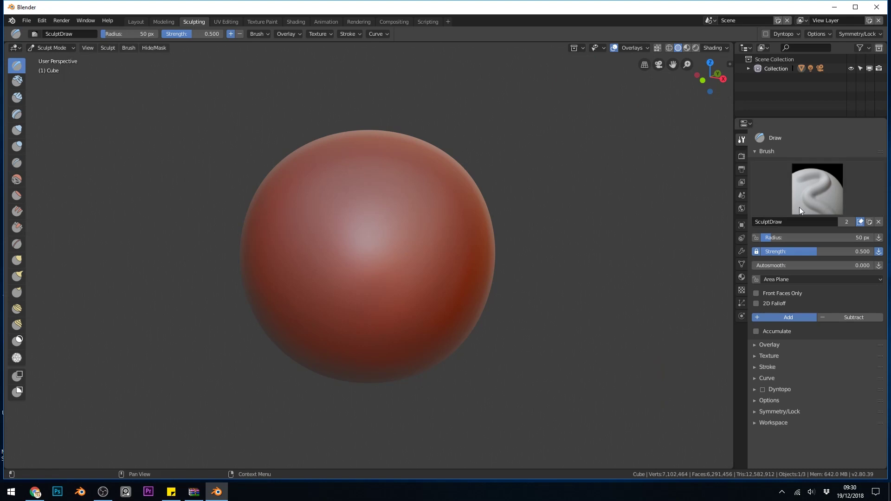
Step: Duplicate the Draw brush, rename the copy 'texture', and select it from the brush browser
{"action": "left_click", "coordinate": [870, 226]}
{"action": "double_click", "coordinate": [806, 224]}
{"action": "type", "text": "texture"}
{"action": "key", "text": "Return"}
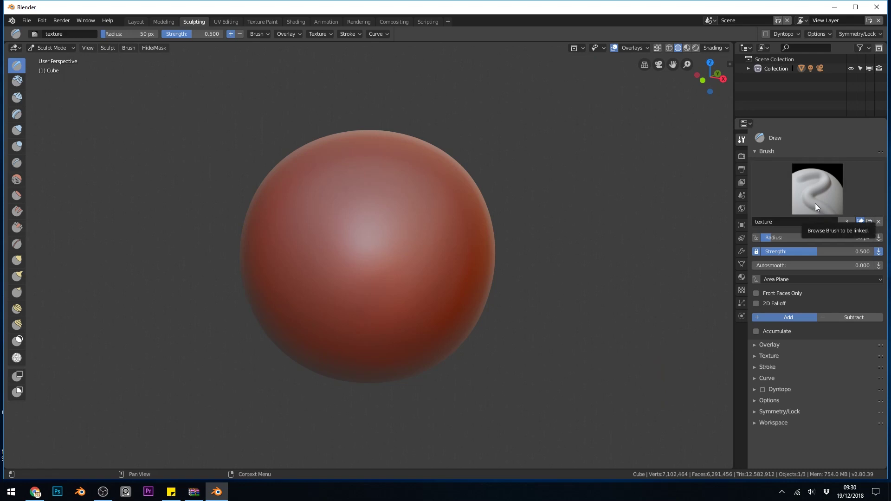
{"action": "left_click", "coordinate": [816, 204]}
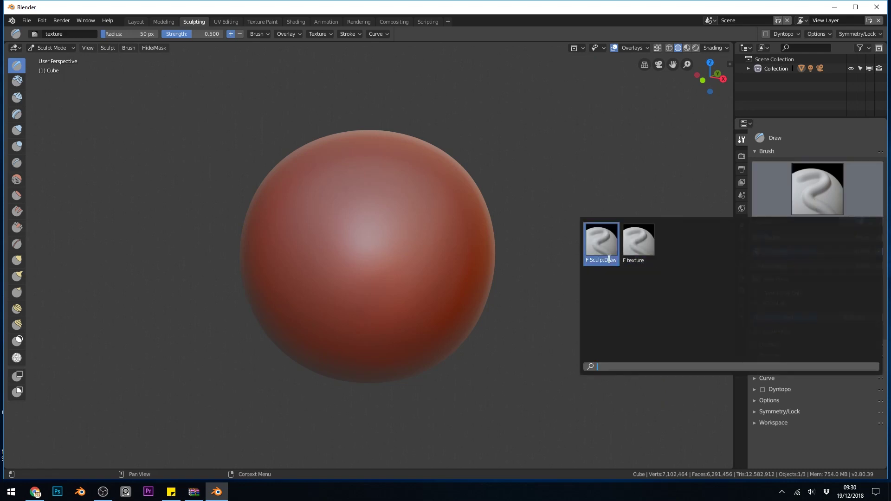
{"action": "left_click", "coordinate": [639, 240]}
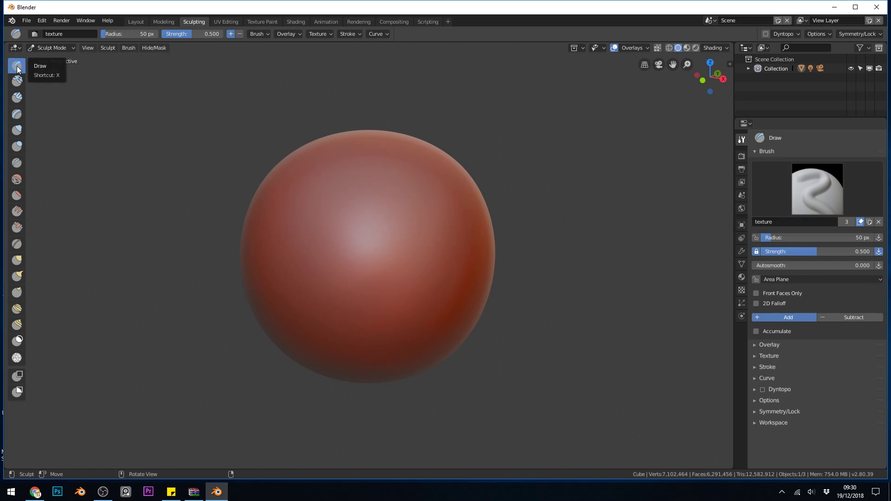
{"action": "left_click", "coordinate": [812, 197]}
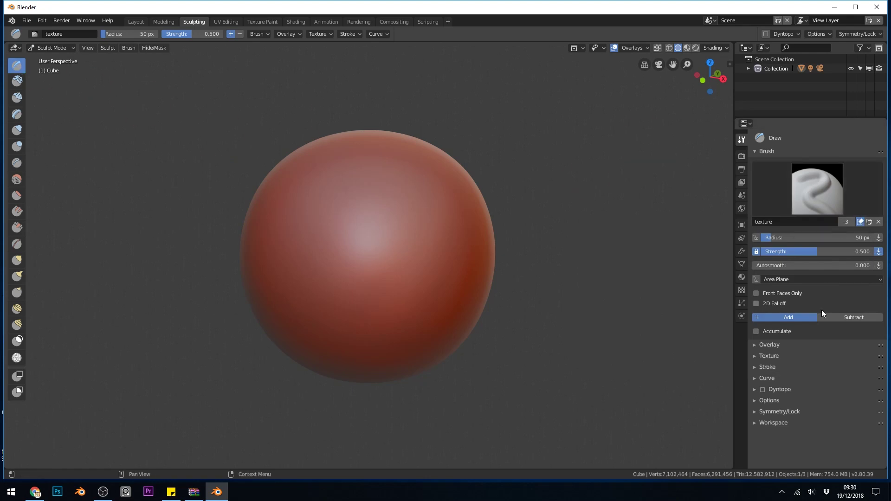
Step: Split the properties editor into two panels and add a new Image or Movie brush texture
{"action": "left_click", "coordinate": [754, 358]}
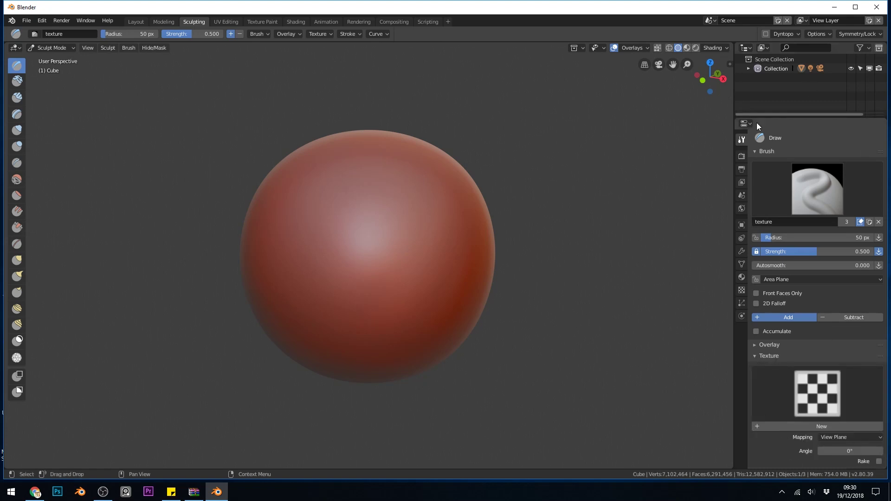
{"action": "left_click_drag", "start_coordinate": [733, 118], "coordinate": [702, 118]}
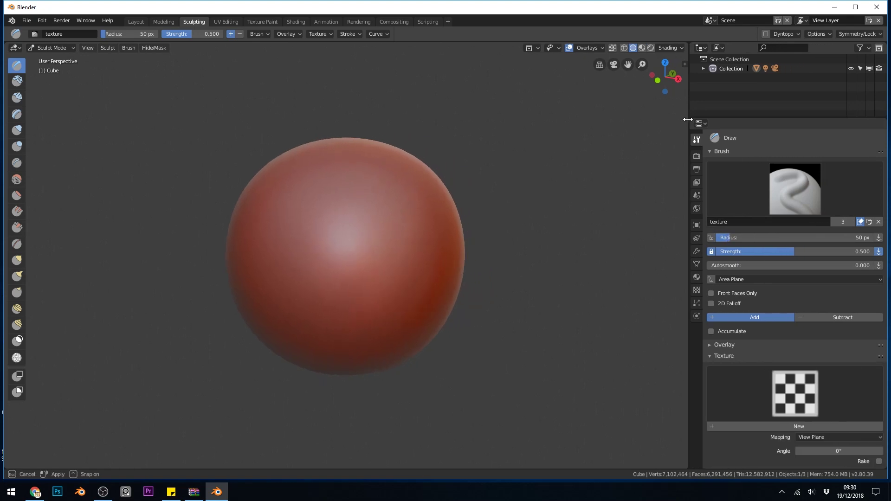
{"action": "left_click_drag", "start_coordinate": [688, 120], "coordinate": [688, 120]}
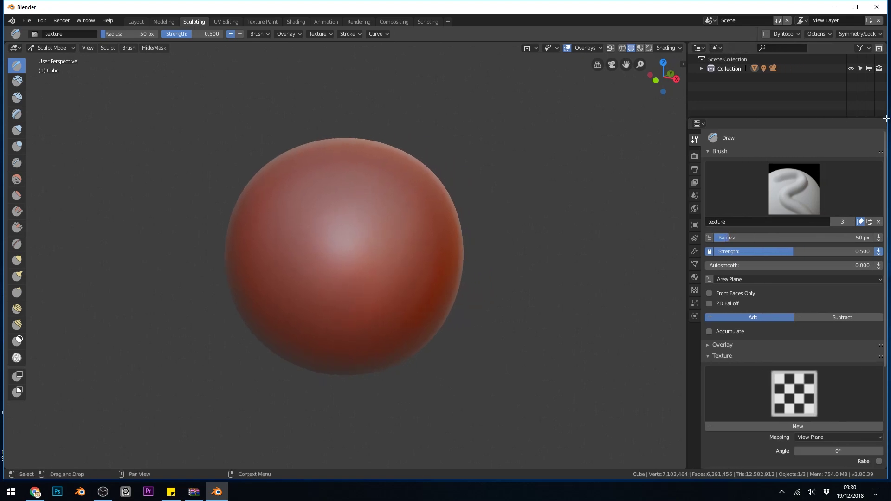
{"action": "left_click_drag", "start_coordinate": [883, 119], "coordinate": [783, 227]}
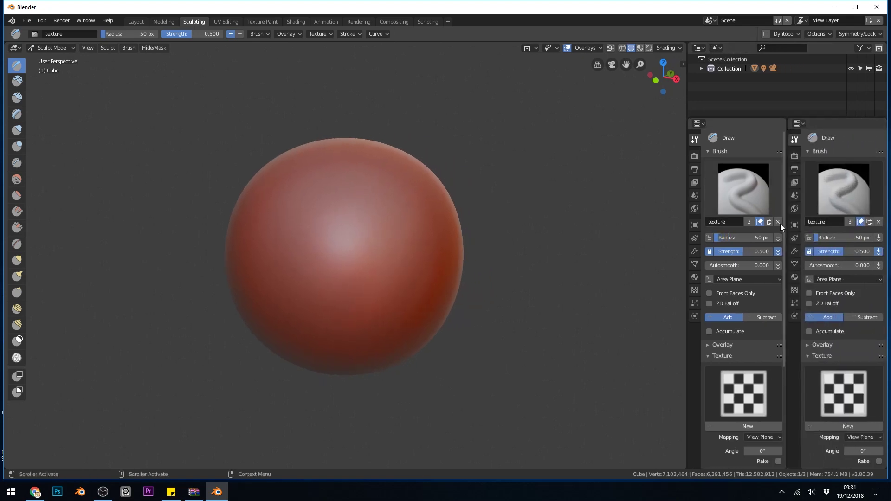
{"action": "left_click", "coordinate": [797, 290]}
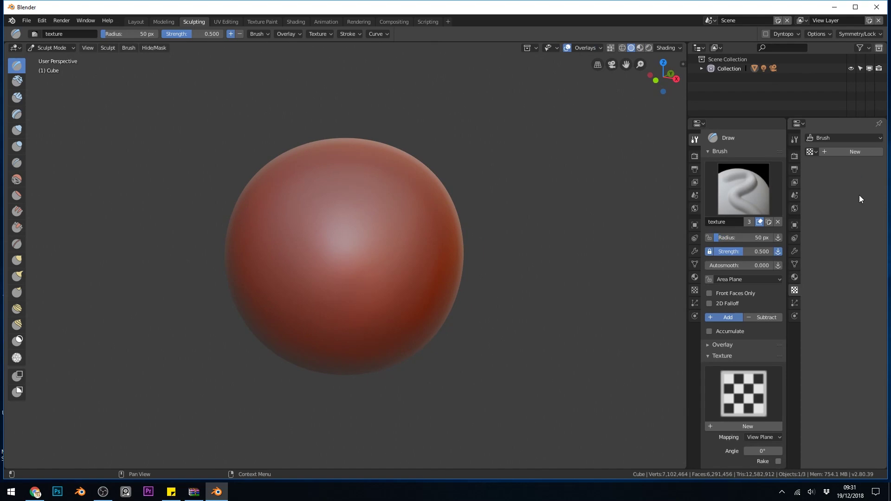
{"action": "left_click", "coordinate": [748, 427]}
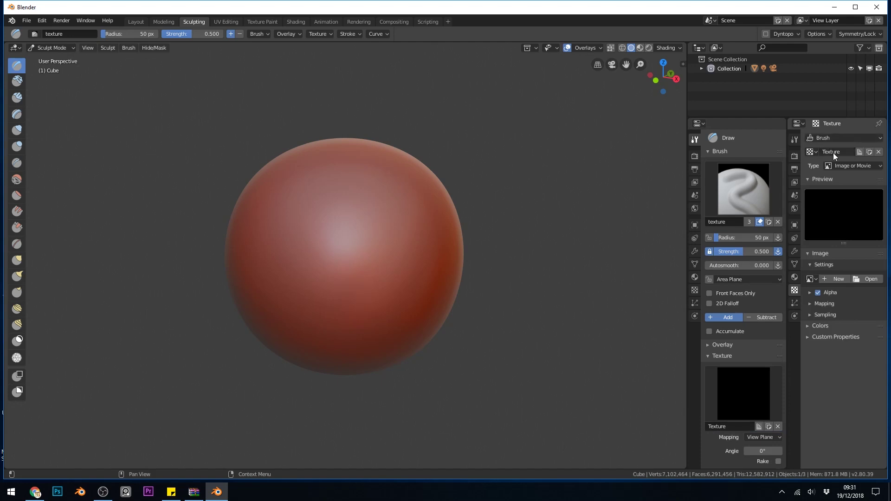
Step: Load the 380 × 380 speckled rock alpha JPG from the brushes folder as the texture image
{"action": "left_click", "coordinate": [869, 279]}
{"action": "left_click", "coordinate": [34, 234]}
{"action": "left_click", "coordinate": [101, 48]}
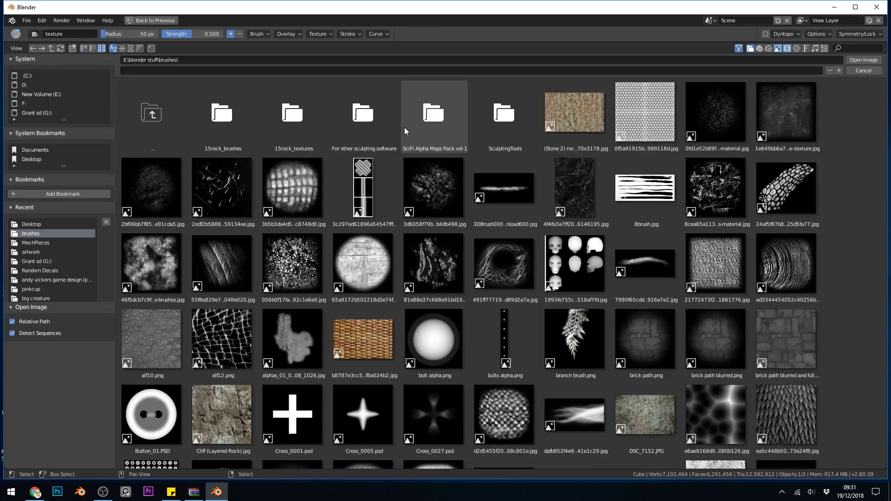
{"action": "left_click", "coordinate": [436, 184]}
{"action": "left_click", "coordinate": [853, 61]}
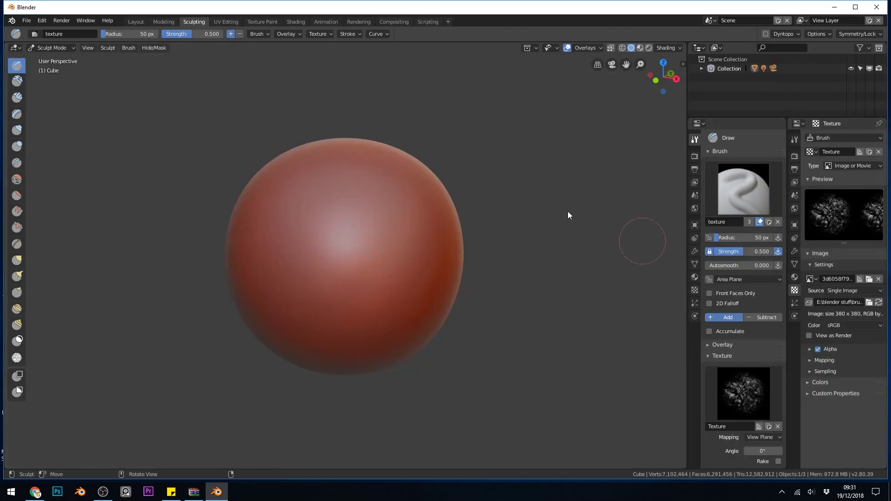
Step: Drag the textured brush in two long curves across the sphere, then zoom in
{"action": "left_click_drag", "start_coordinate": [377, 220], "coordinate": [408, 231]}
{"action": "mouse_move", "coordinate": [362, 268]}
{"action": "left_mouse_down"}
{"action": "mouse_move", "coordinate": [354, 331]}
{"action": "mouse_move", "coordinate": [329, 335]}
{"action": "mouse_move", "coordinate": [306, 290]}
{"action": "mouse_move", "coordinate": [312, 237]}
{"action": "mouse_move", "coordinate": [342, 212]}
{"action": "mouse_move", "coordinate": [346, 182]}
{"action": "left_mouse_up"}
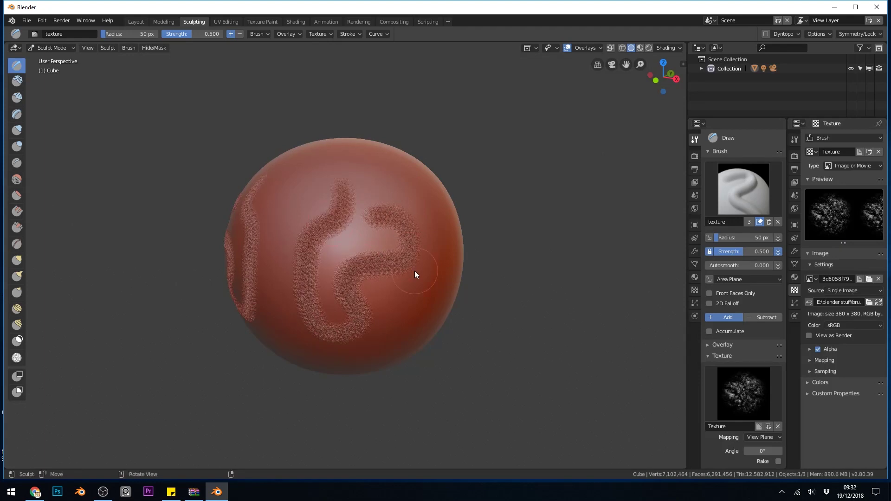
{"action": "scroll", "coordinate": [414, 271], "scroll_direction": "up", "scroll_amount": 3}
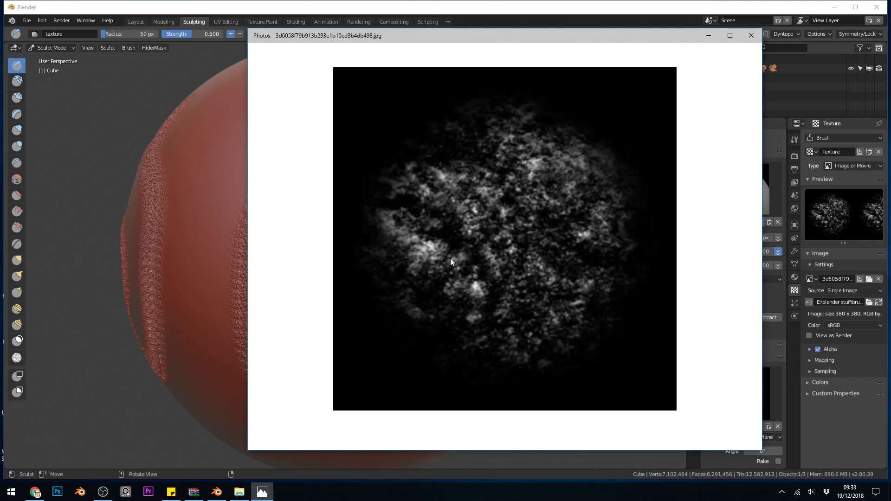
{"action": "key", "text": "Right"}
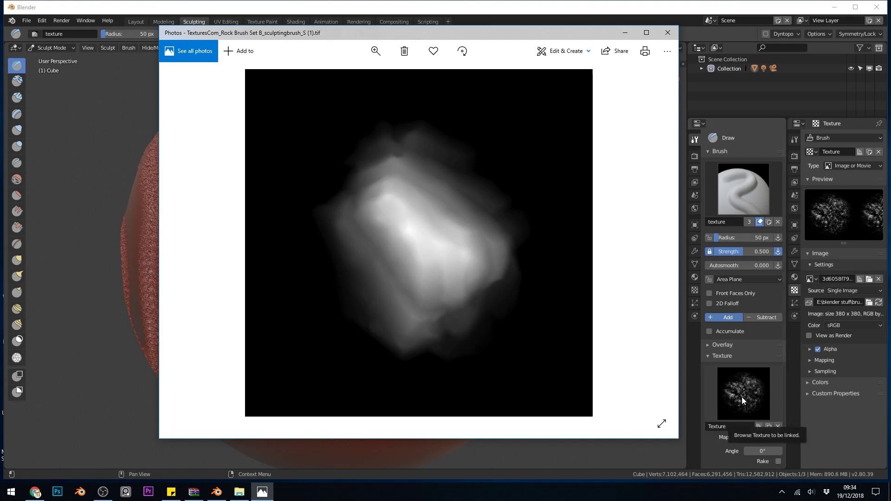
Step: Close the image viewer, stamp several test rock dabs on the sphere, then undo them
{"action": "key", "text": "alt+F4"}
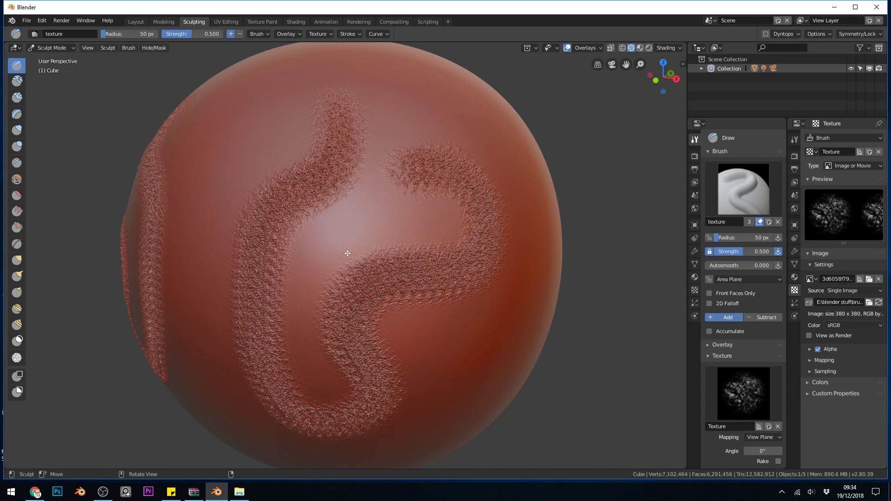
{"action": "left_click", "coordinate": [274, 135]}
{"action": "left_click", "coordinate": [375, 217]}
{"action": "left_click", "coordinate": [330, 239]}
{"action": "scroll", "coordinate": [341, 266], "scroll_direction": "up", "scroll_amount": 6}
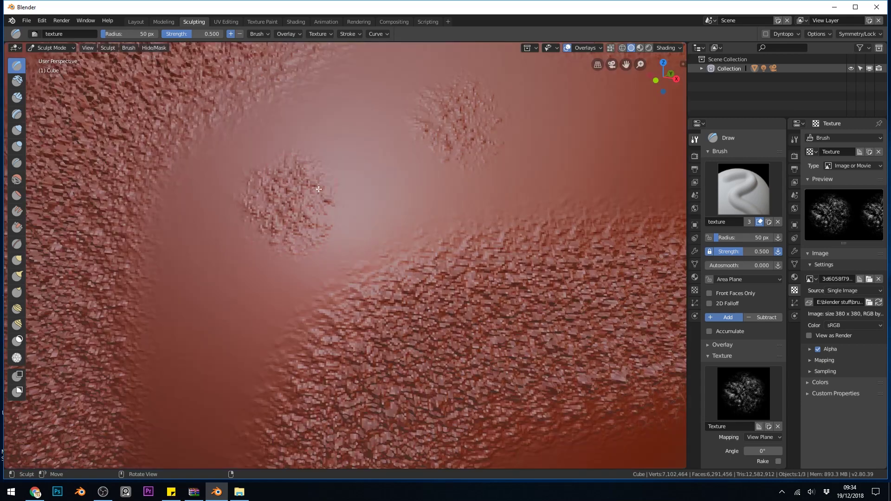
{"action": "scroll", "coordinate": [404, 244], "scroll_direction": "down", "scroll_amount": 3}
{"action": "left_click_drag", "start_coordinate": [515, 182], "coordinate": [500, 176]}
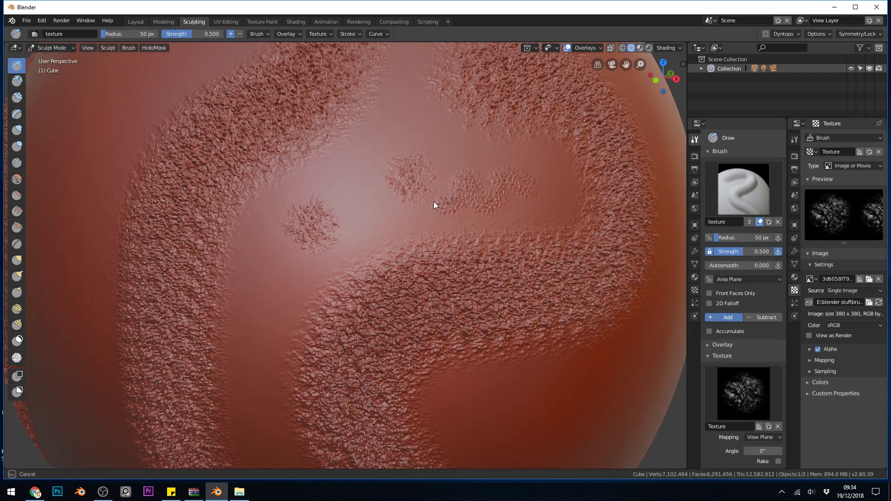
{"action": "left_click_drag", "start_coordinate": [358, 226], "coordinate": [422, 247]}
{"action": "scroll", "coordinate": [447, 237], "scroll_direction": "down", "scroll_amount": 4}
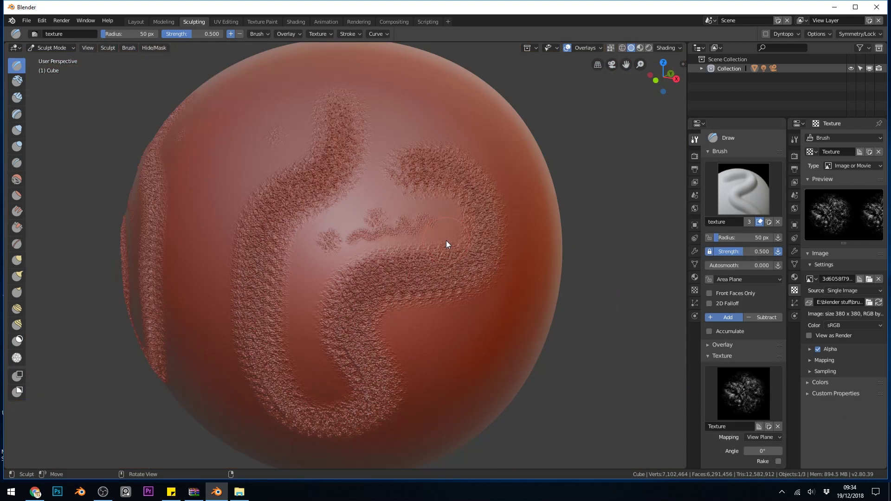
{"action": "key", "text": "ctrl+z"}
{"action": "key", "text": "ctrl+z"}
{"action": "key", "text": "ctrl+z"}
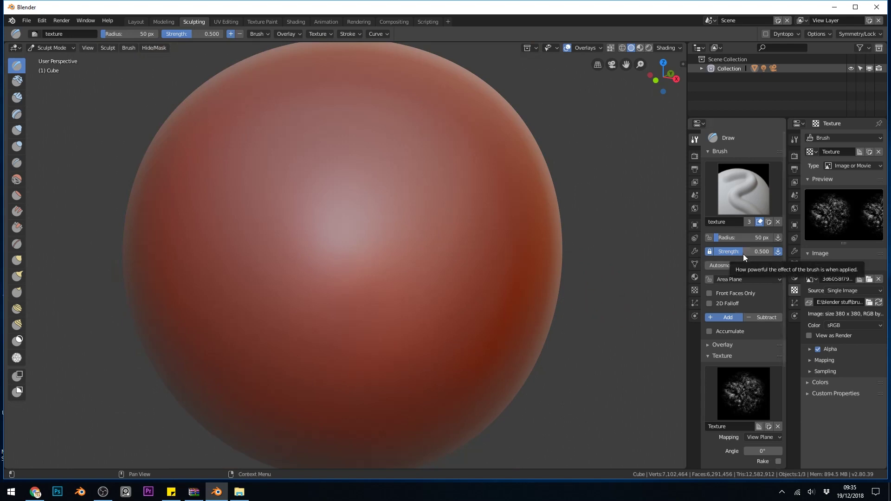
Step: Lower brush strength to 0.282 and paint a fainter rock stroke near the middle
{"action": "left_click_drag", "start_coordinate": [403, 267], "coordinate": [417, 300]}
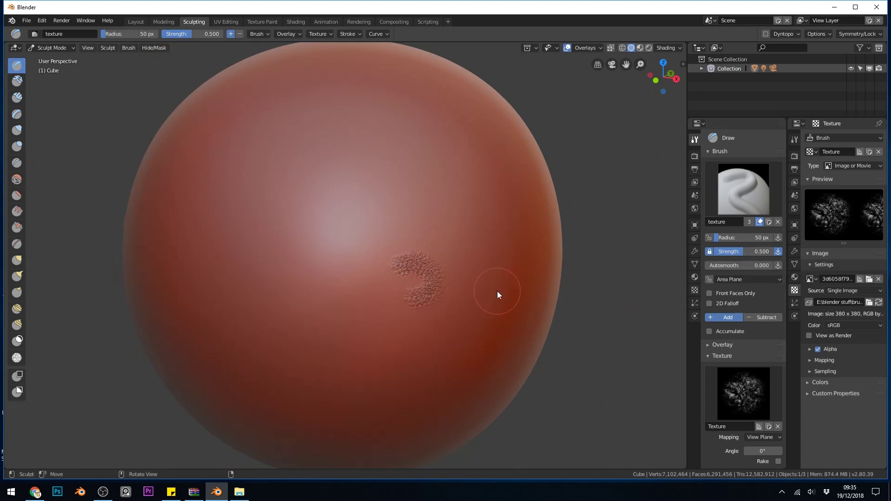
{"action": "key", "text": "ctrl+z"}
{"action": "left_click_drag", "start_coordinate": [742, 250], "coordinate": [726, 249]}
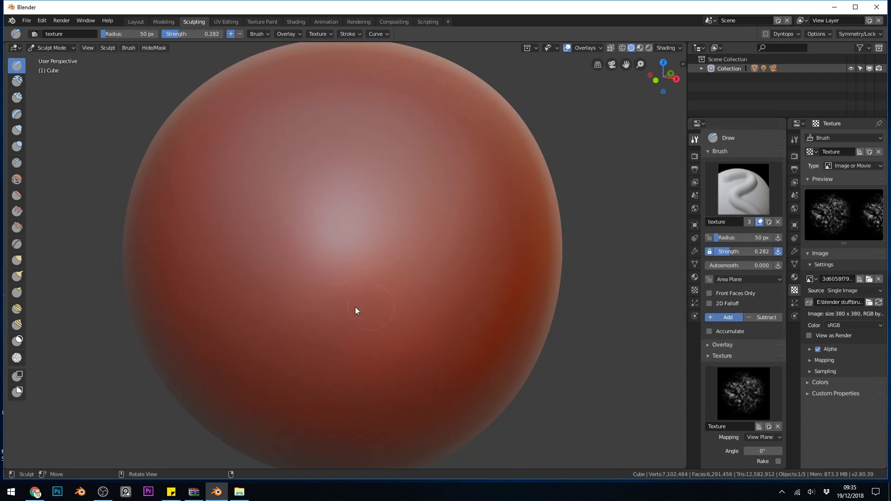
{"action": "mouse_move", "coordinate": [340, 299]}
{"action": "left_mouse_down"}
{"action": "mouse_move", "coordinate": [374, 288]}
{"action": "mouse_move", "coordinate": [370, 319]}
{"action": "left_mouse_up"}
Step: Undo the faint rock dab and scroll through the brush settings
{"action": "scroll", "coordinate": [374, 325], "scroll_direction": "up", "scroll_amount": 3}
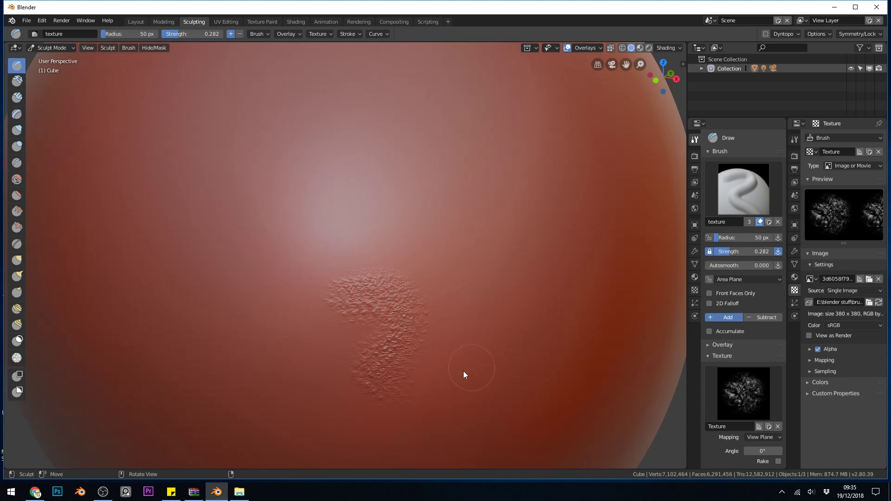
{"action": "key", "text": "ctrl+z"}
{"action": "scroll", "coordinate": [785, 298], "scroll_direction": "down", "scroll_amount": 2}
{"action": "scroll", "coordinate": [787, 318], "scroll_direction": "down", "scroll_amount": 4}
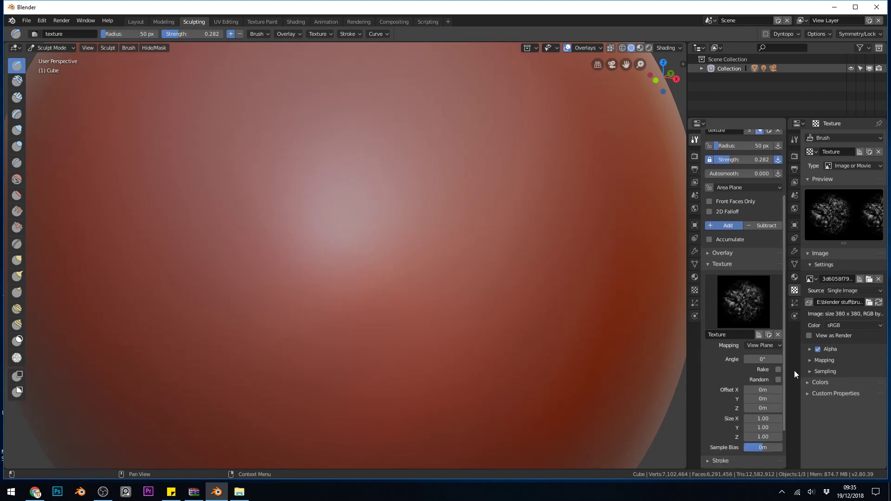
{"action": "scroll", "coordinate": [795, 377], "scroll_direction": "down", "scroll_amount": 1}
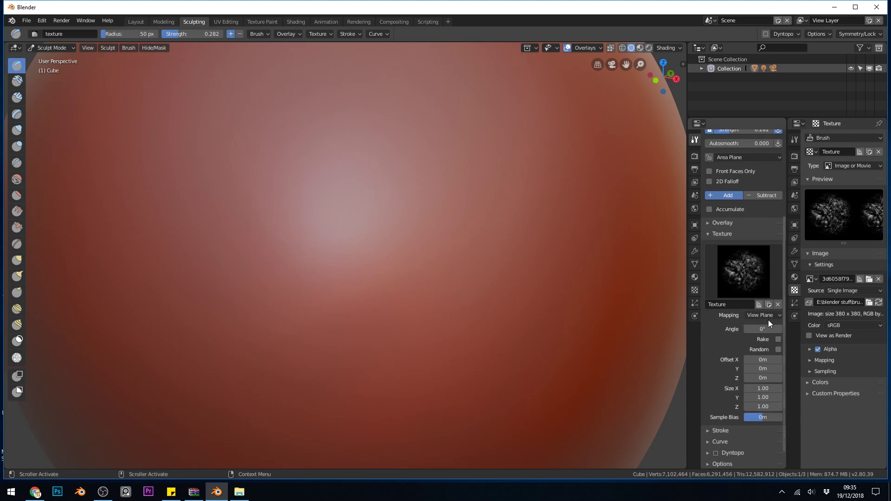
{"action": "left_click_drag", "start_coordinate": [644, 125], "coordinate": [648, 122]}
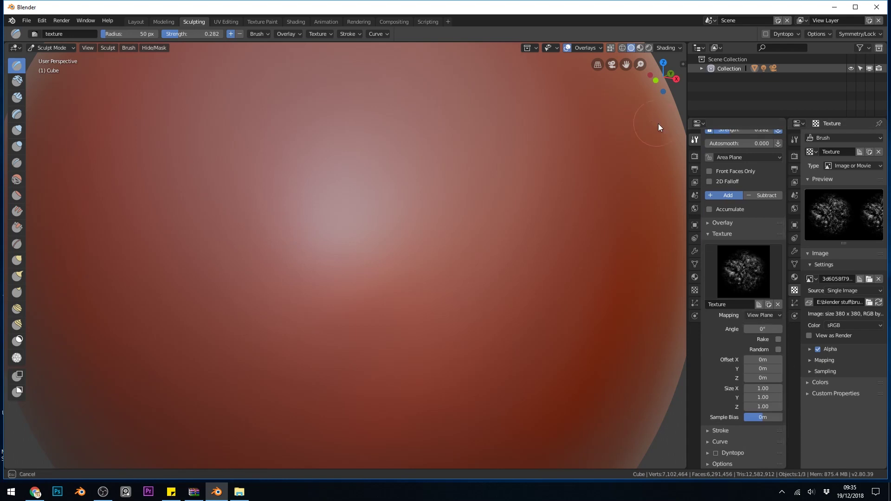
{"action": "left_click_drag", "start_coordinate": [675, 149], "coordinate": [675, 150]}
{"action": "scroll", "coordinate": [675, 149], "scroll_direction": "down", "scroll_amount": 3}
Step: Set the brush radius to 149 px and sculpt a broad streaky rock strip along one side
{"action": "key", "text": "f"}
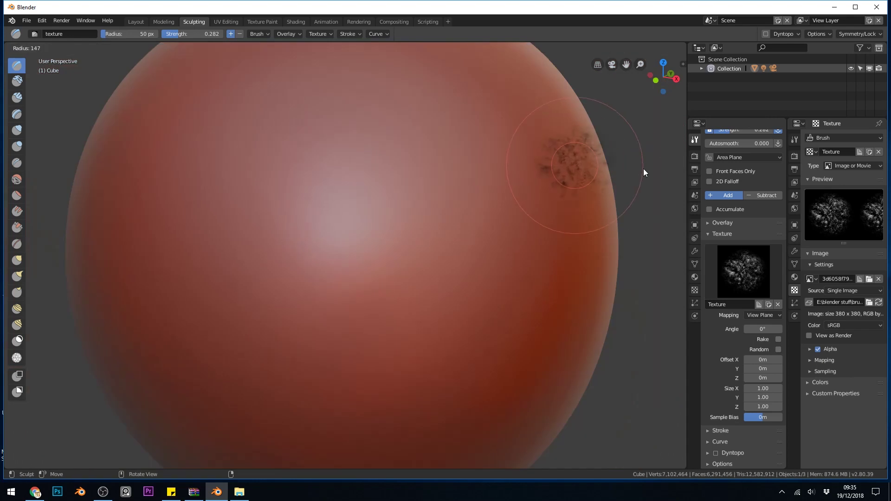
{"action": "left_click", "coordinate": [581, 162]}
{"action": "mouse_move", "coordinate": [584, 166]}
{"action": "left_mouse_down"}
{"action": "mouse_move", "coordinate": [611, 205]}
{"action": "mouse_move", "coordinate": [606, 277]}
{"action": "left_mouse_up"}
{"action": "mouse_move", "coordinate": [606, 278]}
{"action": "middle_mouse_down"}
{"action": "mouse_move", "coordinate": [596, 262]}
{"action": "mouse_move", "coordinate": [376, 213]}
{"action": "middle_mouse_up"}
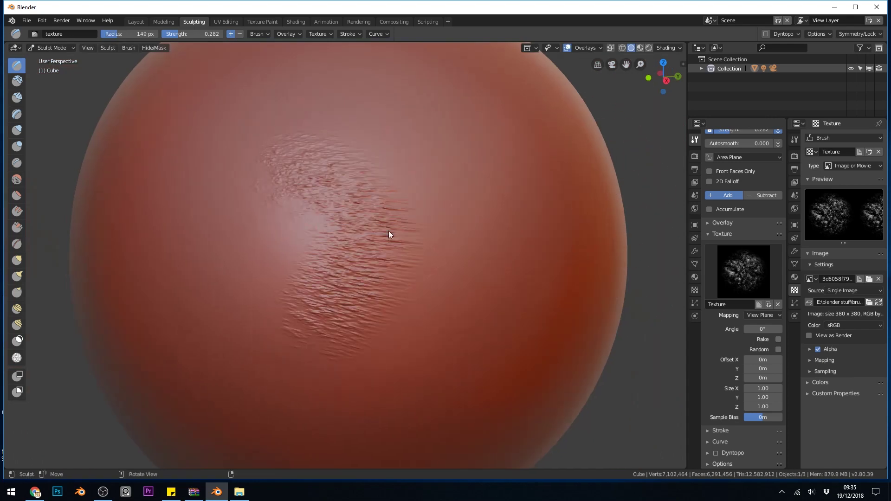
{"action": "middle_click_drag", "start_coordinate": [337, 158], "coordinate": [514, 96]}
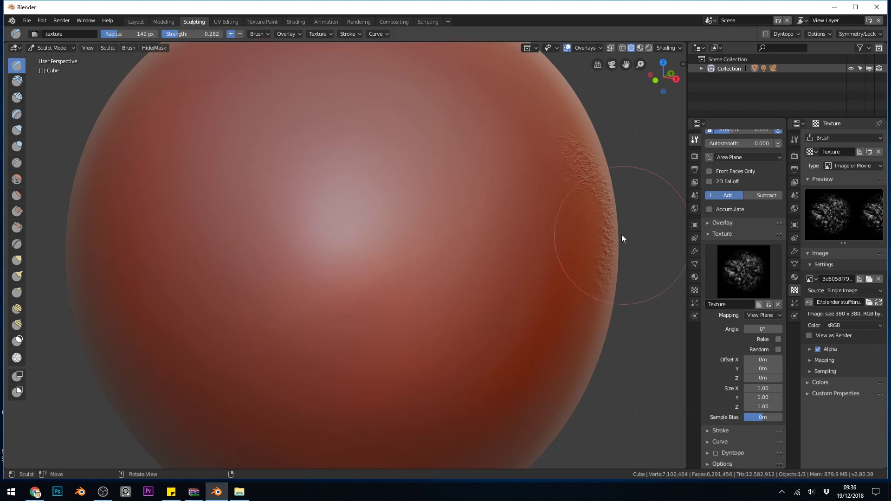
{"action": "scroll", "coordinate": [752, 182], "scroll_direction": "up", "scroll_amount": 5}
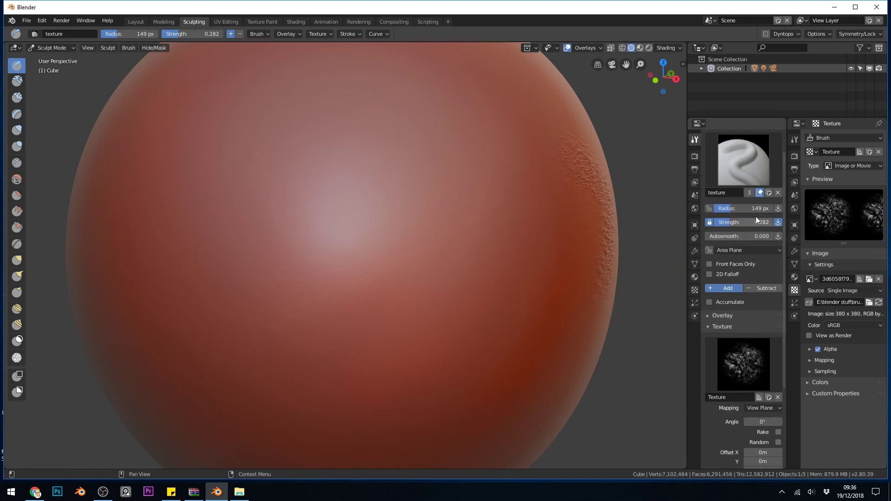
Step: Change the brush texture mapping from View Plane to Area Plane
{"action": "scroll", "coordinate": [757, 272], "scroll_direction": "down", "scroll_amount": 6}
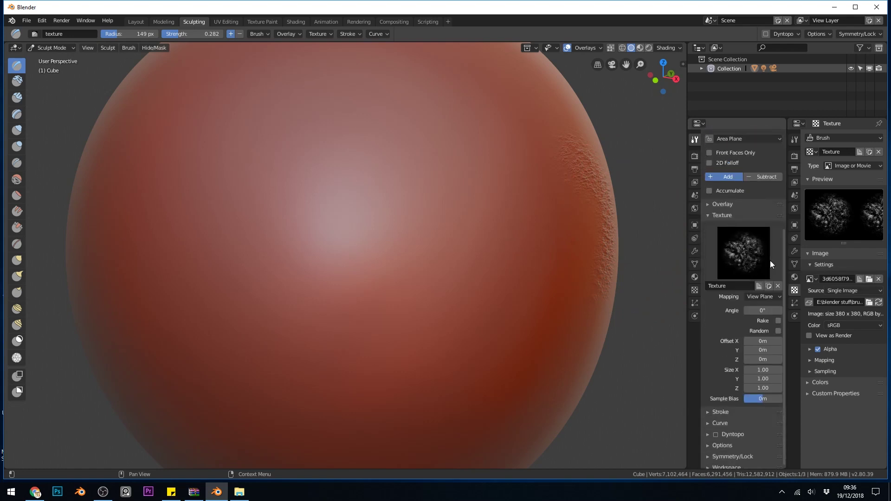
{"action": "left_click", "coordinate": [770, 297]}
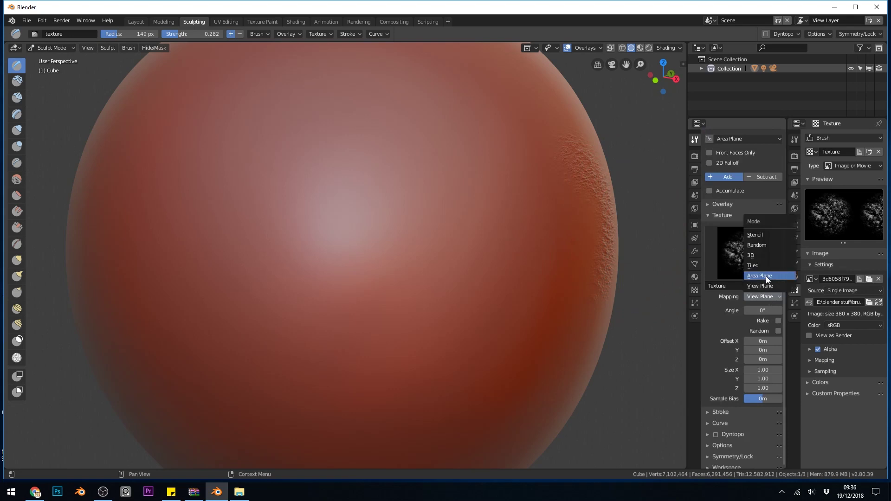
{"action": "left_click", "coordinate": [765, 277]}
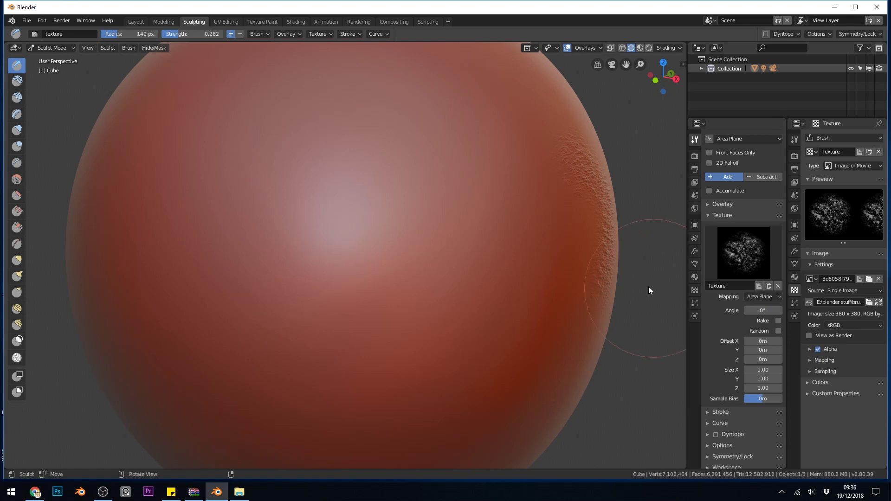
Step: Stamp a test rock patch, orbit to view it face-on, then undo it
{"action": "left_click", "coordinate": [527, 113]}
{"action": "mouse_move", "coordinate": [591, 185]}
{"action": "middle_mouse_down"}
{"action": "mouse_move", "coordinate": [561, 193]}
{"action": "mouse_move", "coordinate": [368, 157]}
{"action": "middle_mouse_up"}
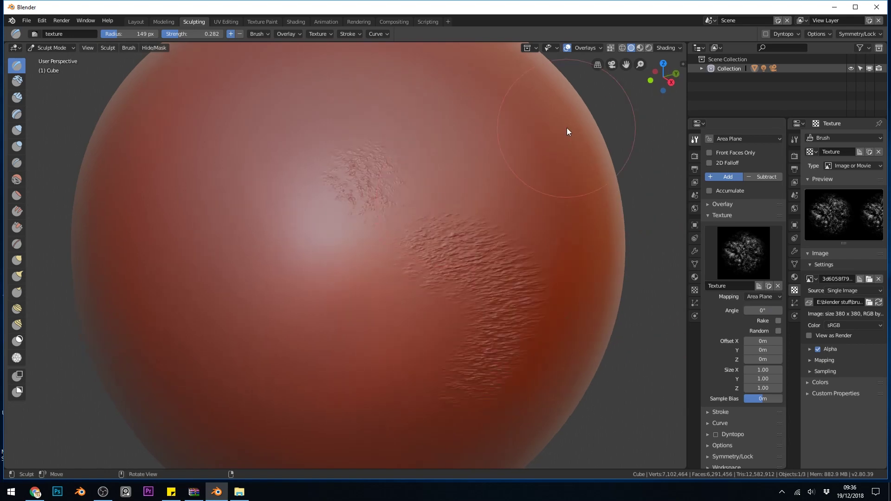
{"action": "mouse_move", "coordinate": [584, 119]}
{"action": "middle_mouse_down"}
{"action": "mouse_move", "coordinate": [635, 169]}
{"action": "mouse_move", "coordinate": [569, 182]}
{"action": "middle_mouse_up"}
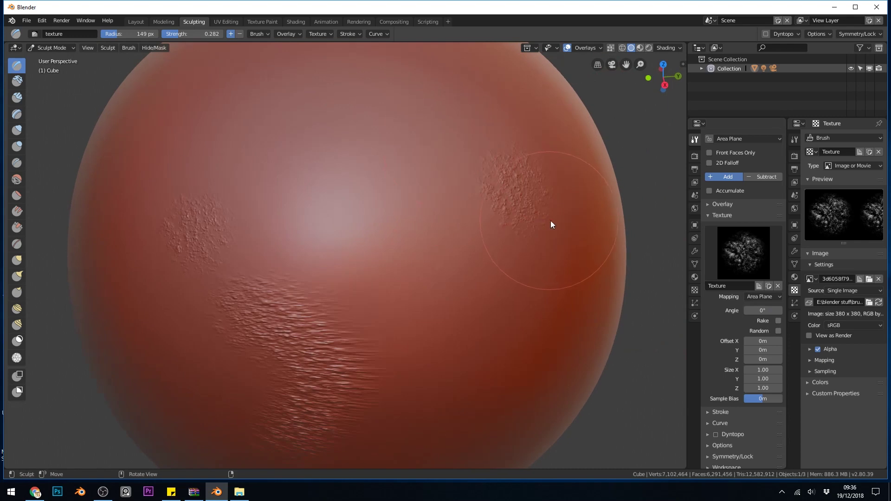
{"action": "key", "text": "ctrl+z"}
{"action": "key", "text": "ctrl+z"}
{"action": "key", "text": "ctrl+z"}
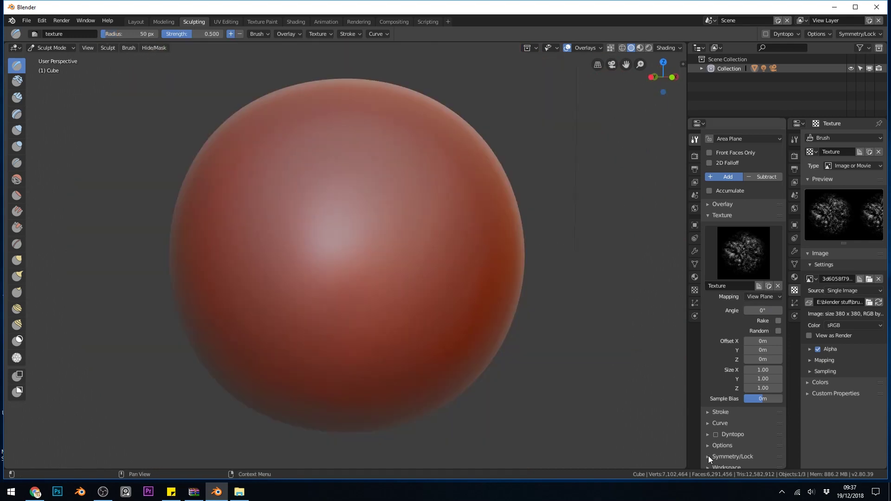
{"action": "left_click", "coordinate": [708, 456]}
{"action": "scroll", "coordinate": [760, 432], "scroll_direction": "down", "scroll_amount": 3}
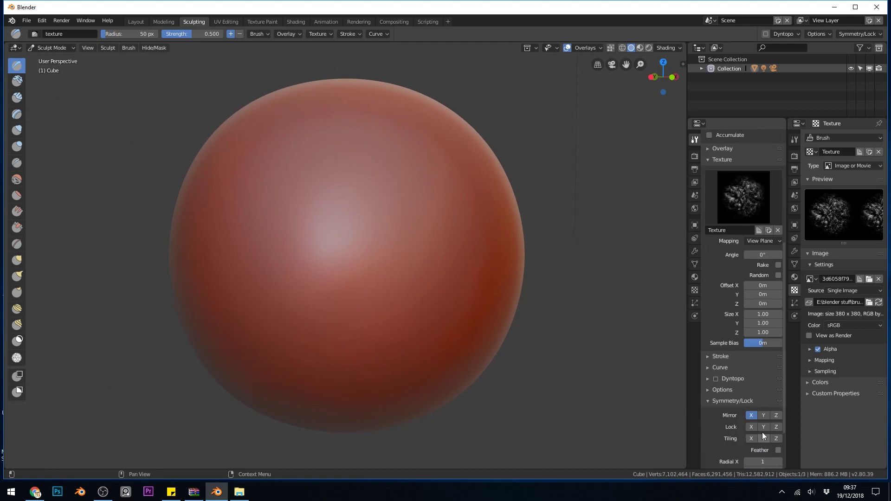
{"action": "left_click", "coordinate": [752, 416]}
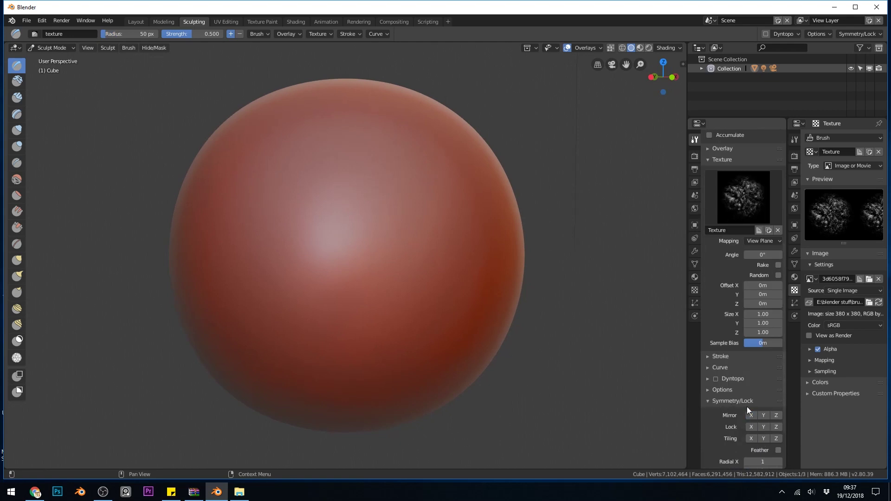
{"action": "left_click", "coordinate": [708, 401]}
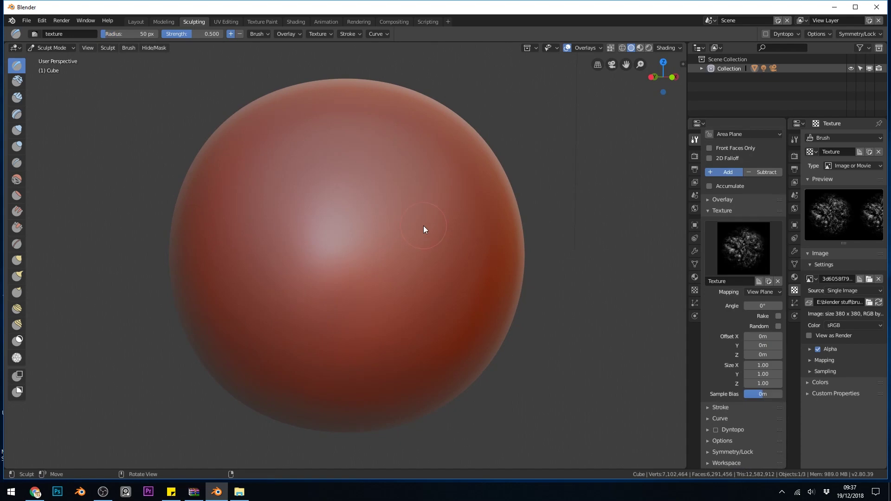
{"action": "left_click_drag", "start_coordinate": [423, 226], "coordinate": [379, 219]}
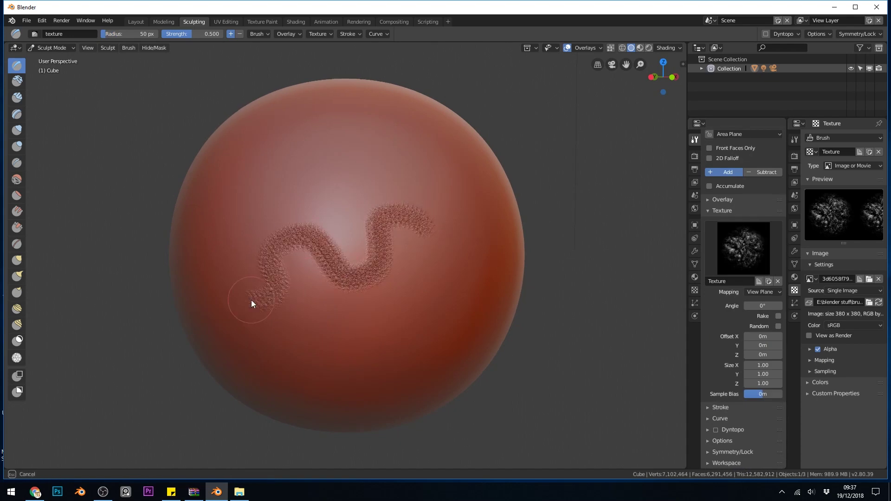
{"action": "left_click_drag", "start_coordinate": [258, 300], "coordinate": [259, 301]}
{"action": "key", "text": "ctrl+z"}
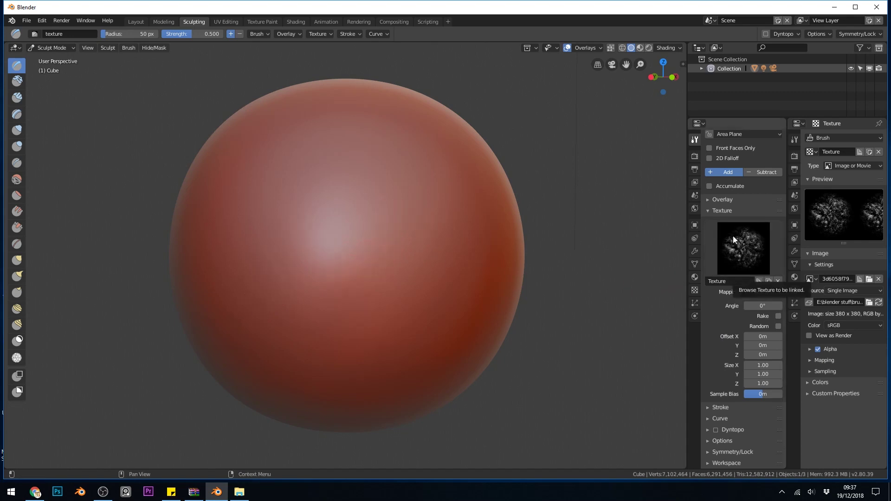
Step: Duplicate the brush texture as Texture.001 and browse image thumbnails for a new rock alpha
{"action": "left_click", "coordinate": [769, 283]}
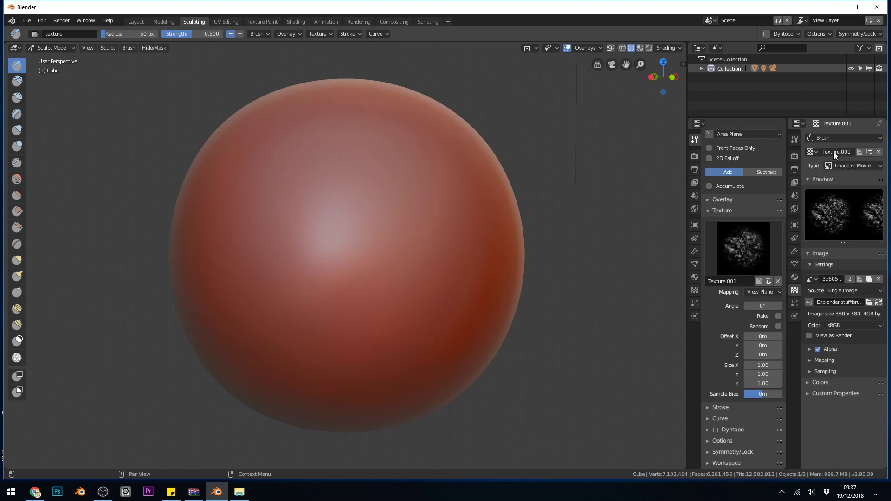
{"action": "left_click", "coordinate": [743, 248]}
{"action": "left_click", "coordinate": [869, 279]}
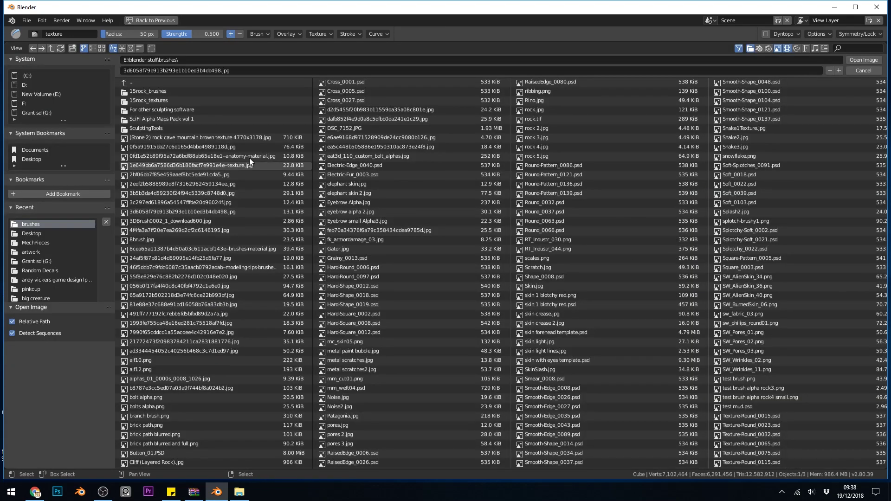
{"action": "left_click", "coordinate": [101, 49]}
{"action": "scroll", "coordinate": [516, 272], "scroll_direction": "down", "scroll_amount": 5}
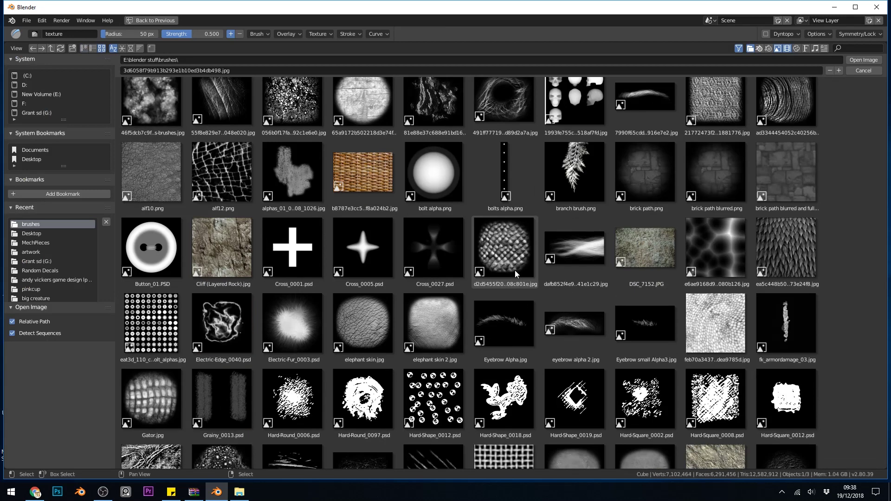
{"action": "scroll", "coordinate": [514, 270], "scroll_direction": "down", "scroll_amount": 20}
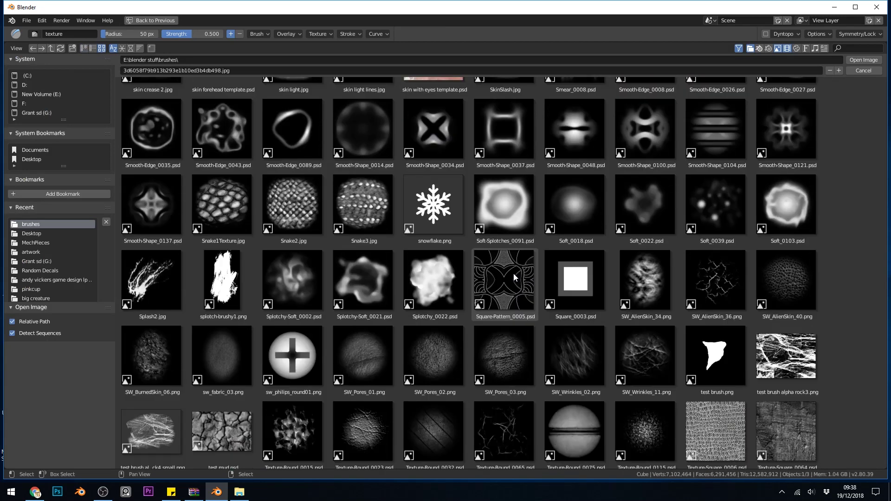
{"action": "scroll", "coordinate": [513, 274], "scroll_direction": "down", "scroll_amount": 10}
Step: Load the chosen rock alpha into Texture.001 and stamp three test dabs
{"action": "double_click", "coordinate": [642, 262]}
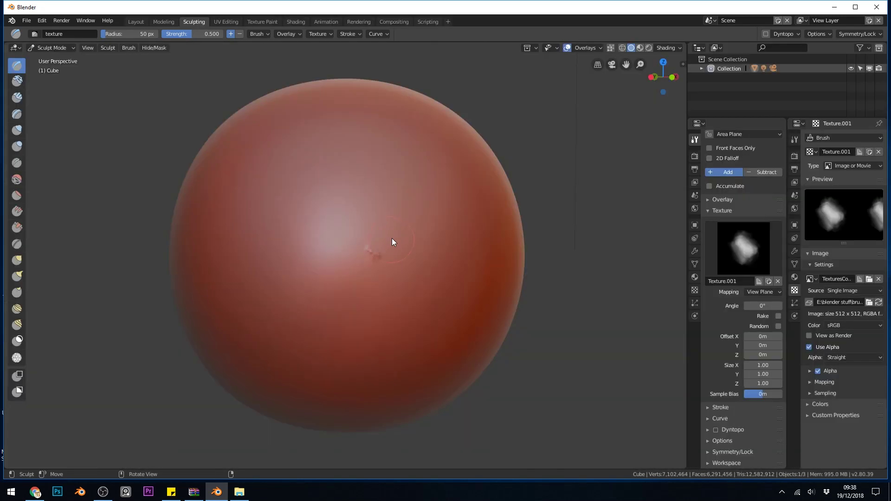
{"action": "left_click", "coordinate": [393, 215]}
{"action": "left_click", "coordinate": [320, 229]}
{"action": "left_click", "coordinate": [344, 288]}
Step: Set the brush radius to 146 px and stamp three larger rock dabs
{"action": "key", "text": "f"}
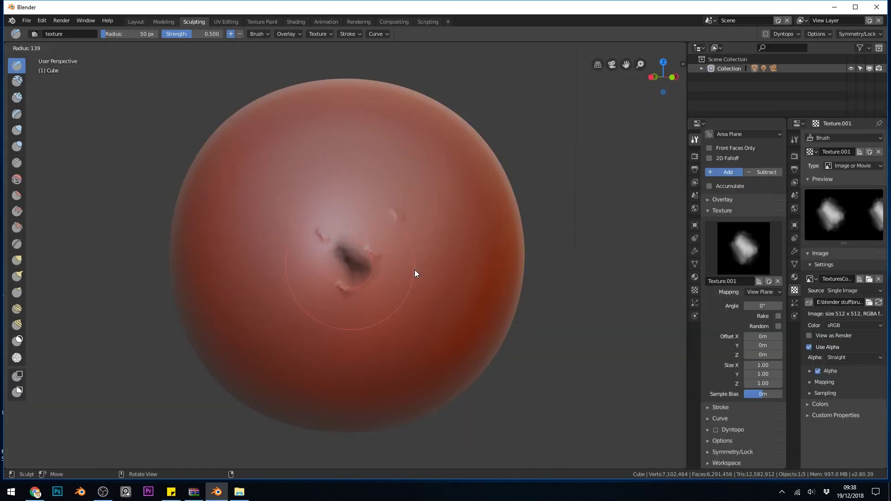
{"action": "left_click", "coordinate": [415, 274]}
{"action": "left_click", "coordinate": [355, 184]}
{"action": "left_click", "coordinate": [275, 214]}
{"action": "left_click", "coordinate": [271, 280]}
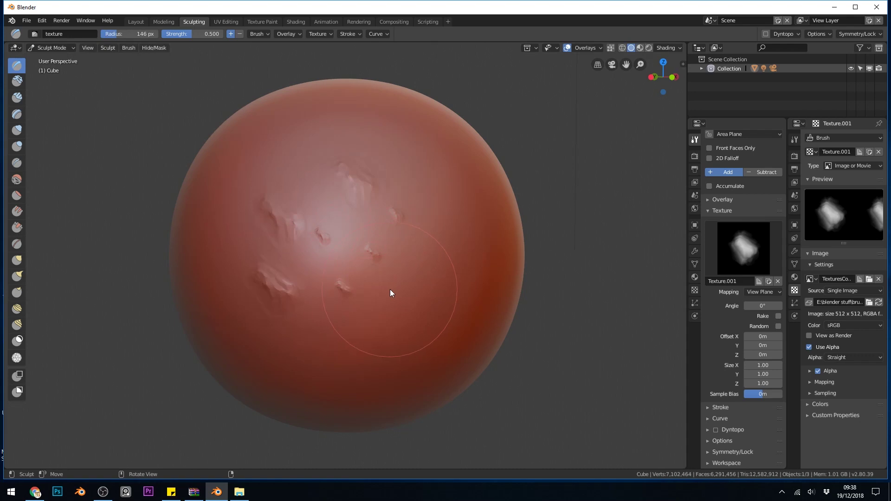
{"action": "scroll", "coordinate": [392, 292], "scroll_direction": "up", "scroll_amount": 3}
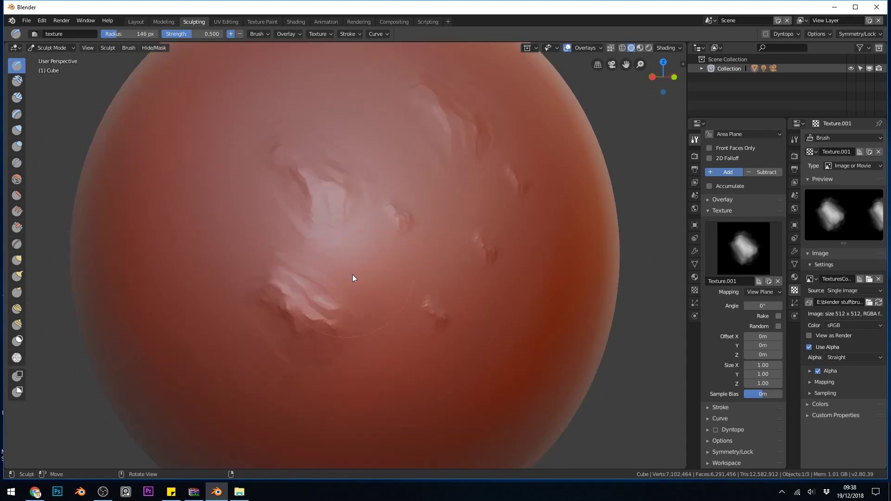
{"action": "scroll", "coordinate": [389, 288], "scroll_direction": "down", "scroll_amount": 2}
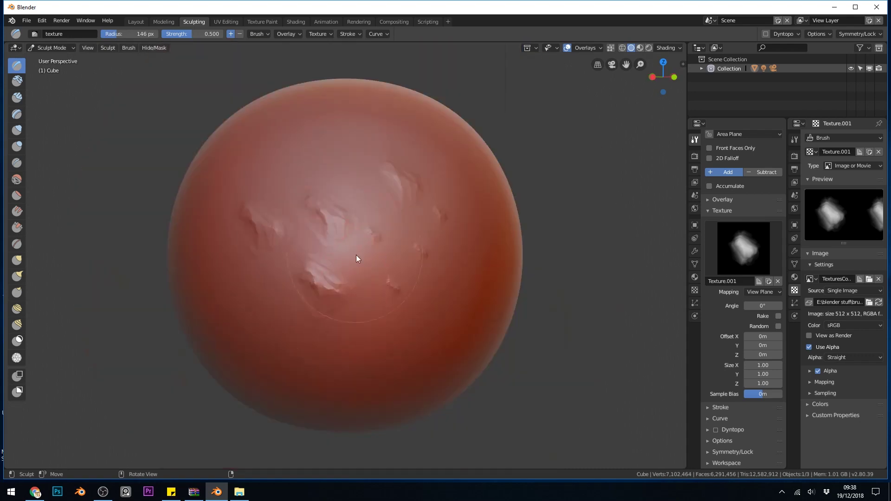
{"action": "middle_click_drag", "start_coordinate": [483, 201], "coordinate": [469, 203]}
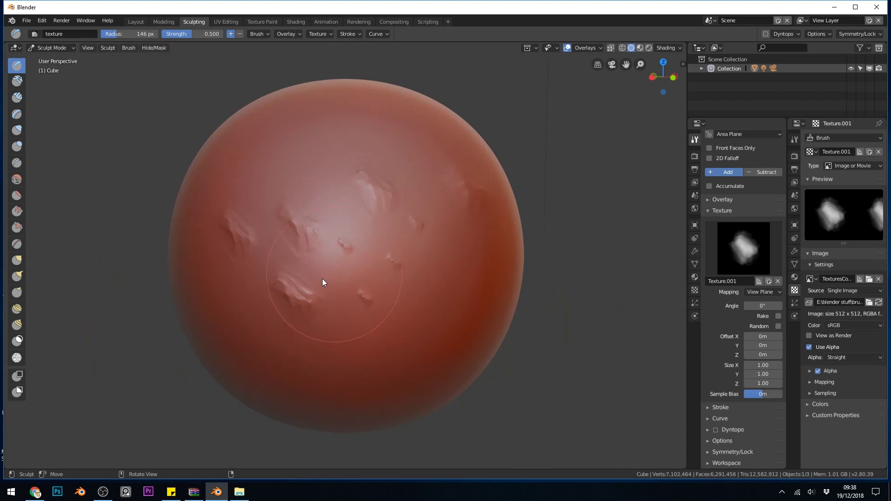
Step: Undo the rock stamps, try a textured stroke, and undo it too
{"action": "key", "text": "ctrl+z"}
{"action": "key", "text": "ctrl+z"}
{"action": "key", "text": "ctrl+z"}
{"action": "key", "text": "ctrl+z"}
{"action": "key", "text": "ctrl+z"}
{"action": "mouse_move", "coordinate": [425, 248]}
{"action": "left_mouse_down"}
{"action": "mouse_move", "coordinate": [410, 220]}
{"action": "mouse_move", "coordinate": [374, 203]}
{"action": "mouse_move", "coordinate": [339, 208]}
{"action": "mouse_move", "coordinate": [328, 222]}
{"action": "mouse_move", "coordinate": [360, 279]}
{"action": "mouse_move", "coordinate": [325, 288]}
{"action": "left_mouse_up"}
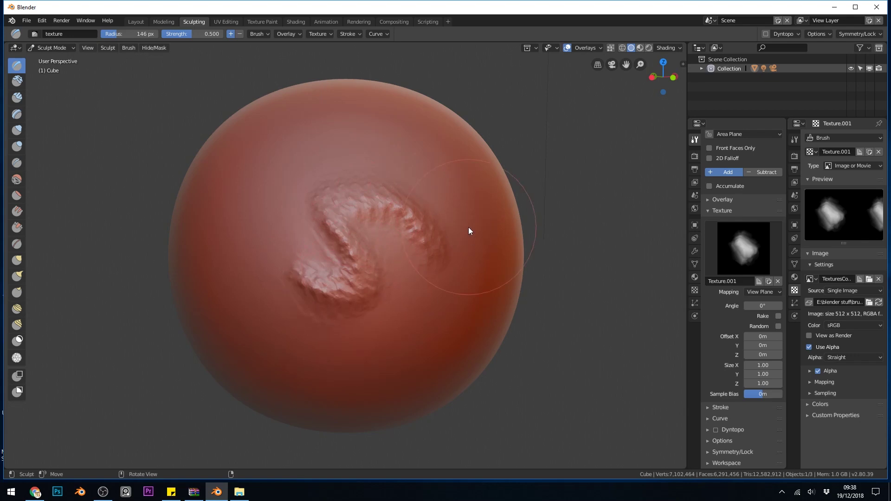
{"action": "key", "text": "ctrl+z"}
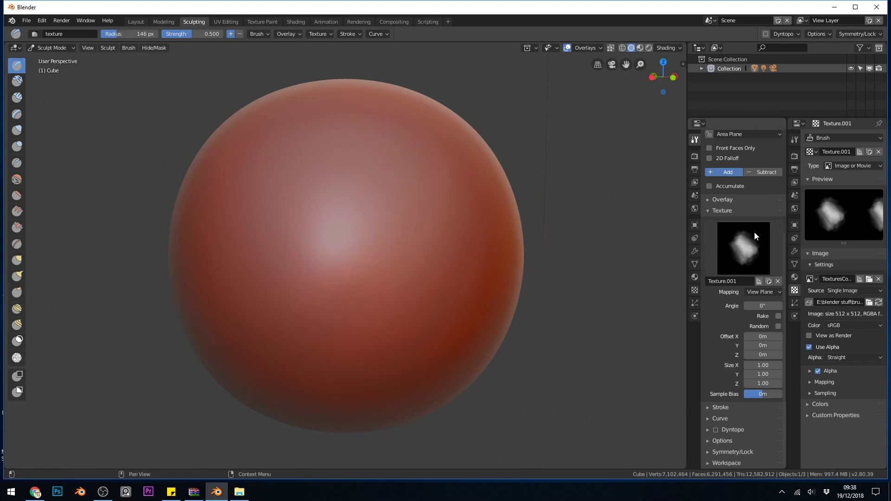
{"action": "scroll", "coordinate": [760, 232], "scroll_direction": "up", "scroll_amount": 2}
{"action": "scroll", "coordinate": [761, 230], "scroll_direction": "up", "scroll_amount": 2}
Step: Raise brush strength to 0.702 and stamp a rock imprint with Texture.001
{"action": "left_click_drag", "start_coordinate": [740, 180], "coordinate": [756, 180]}
{"action": "left_click_drag", "start_coordinate": [369, 226], "coordinate": [377, 236]}
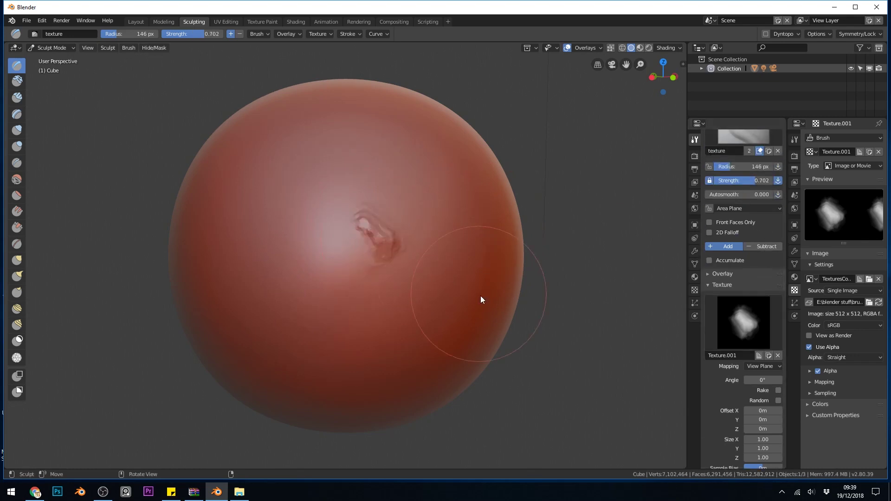
{"action": "scroll", "coordinate": [356, 222], "scroll_direction": "up", "scroll_amount": 3}
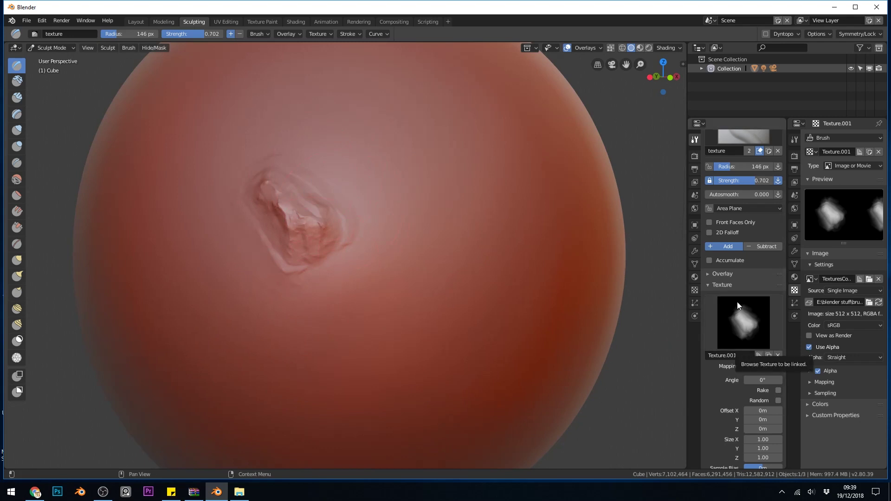
Step: Stamp a speckled patch using Texture, then switch the brush back to Texture.001
{"action": "left_click", "coordinate": [746, 321]}
{"action": "left_click", "coordinate": [499, 175]}
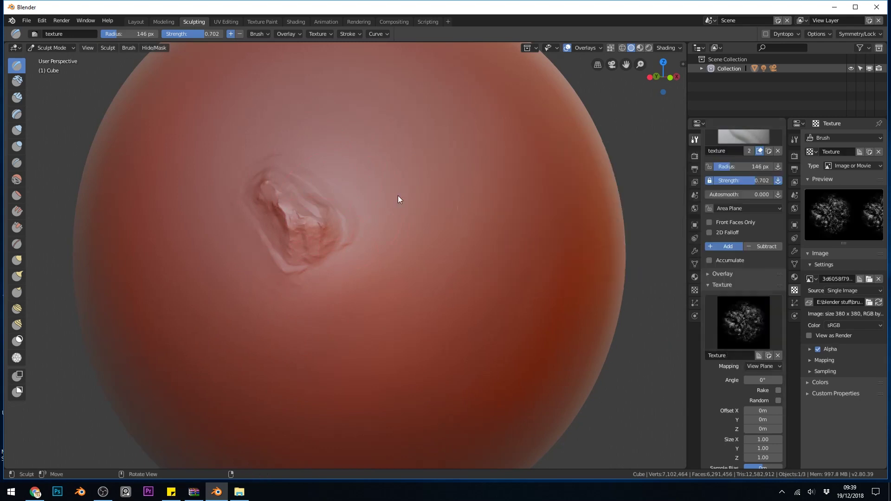
{"action": "left_click", "coordinate": [421, 189]}
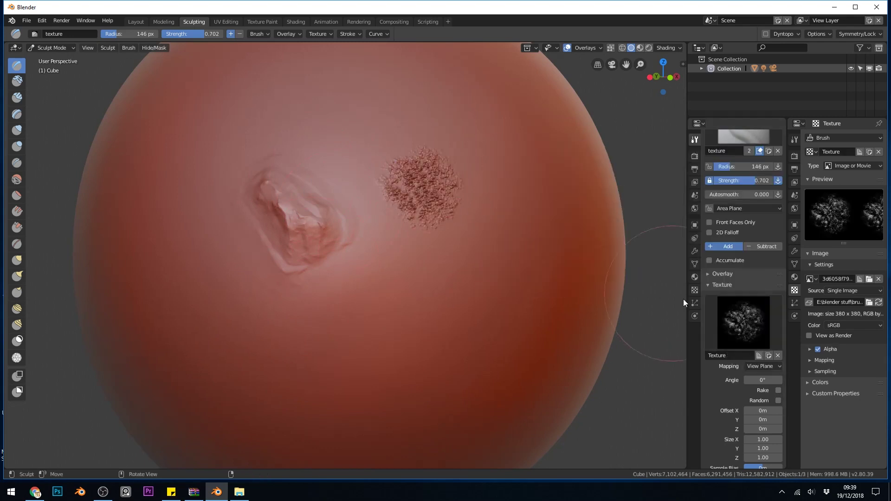
{"action": "left_click", "coordinate": [744, 321]}
{"action": "left_click", "coordinate": [540, 177]}
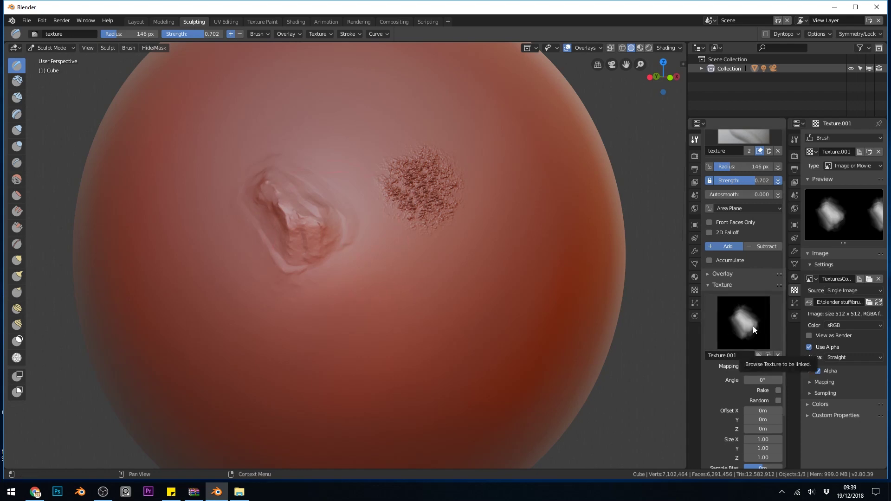
Step: Duplicate the texture as Texture.002 and load the scattered rock-flake alpha into it
{"action": "left_click", "coordinate": [770, 356]}
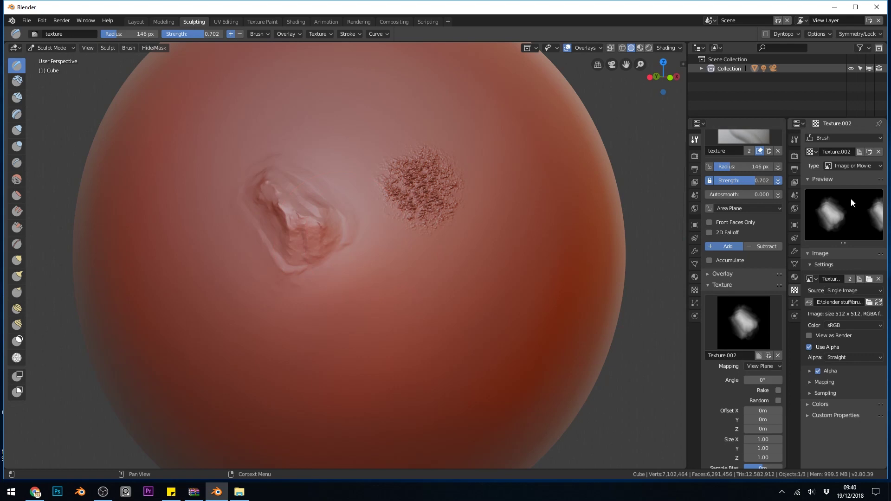
{"action": "left_click", "coordinate": [870, 279]}
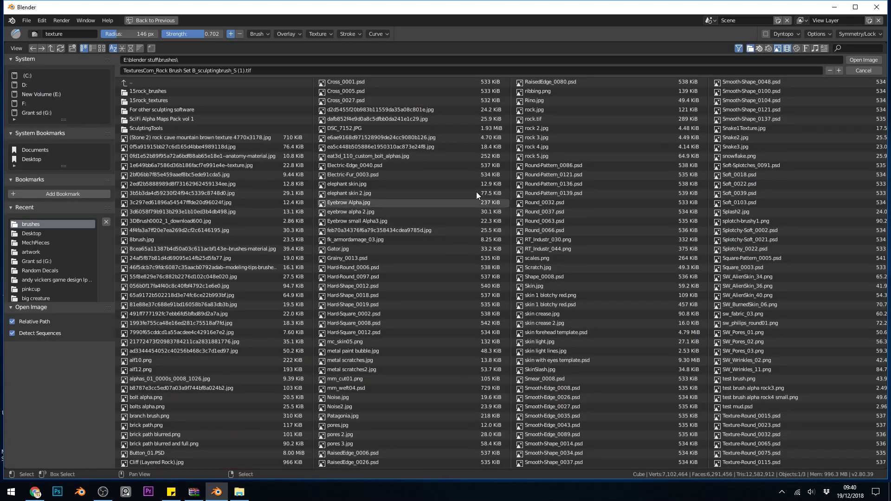
{"action": "left_click", "coordinate": [98, 48]}
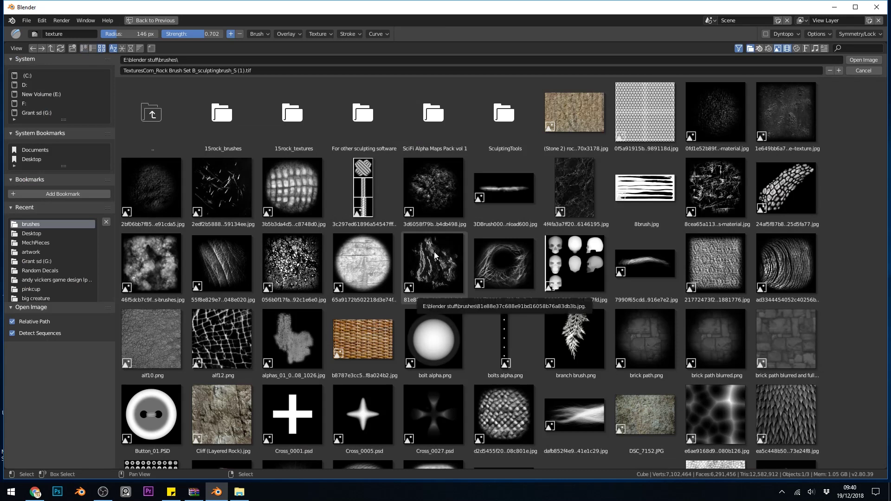
{"action": "double_click", "coordinate": [440, 272]}
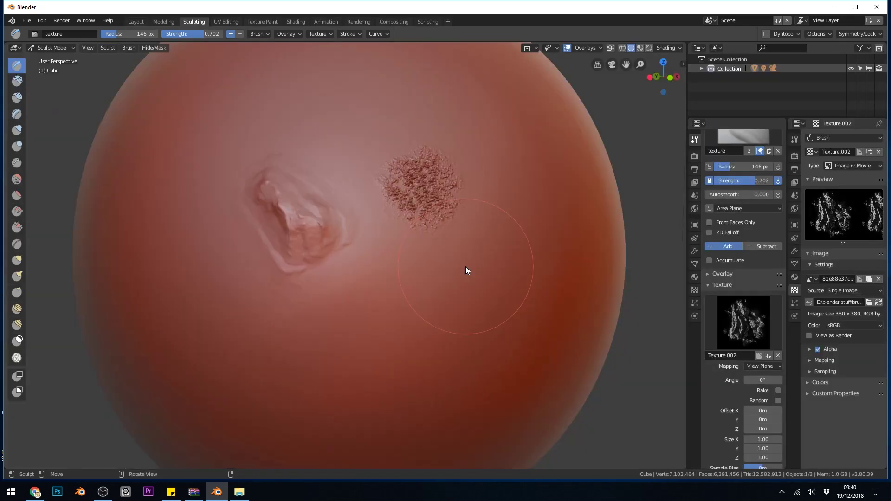
Step: Stamp the rock-flake pattern with Texture.002 below the speckled patch
{"action": "left_click", "coordinate": [742, 319]}
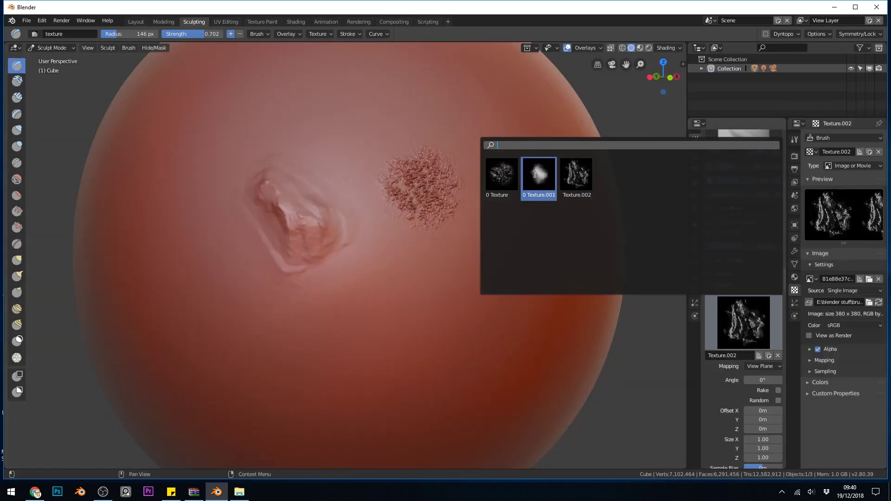
{"action": "left_click", "coordinate": [535, 176]}
{"action": "left_click", "coordinate": [738, 326]}
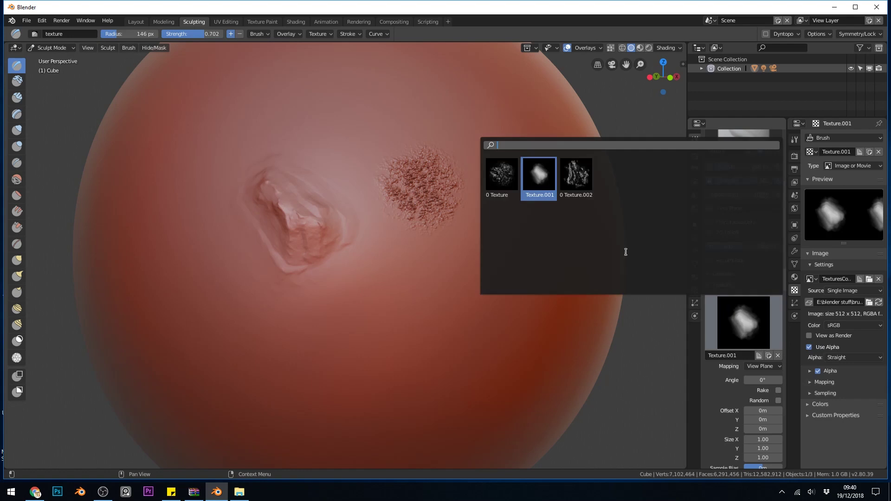
{"action": "left_click", "coordinate": [576, 180]}
{"action": "left_click_drag", "start_coordinate": [392, 314], "coordinate": [444, 342]}
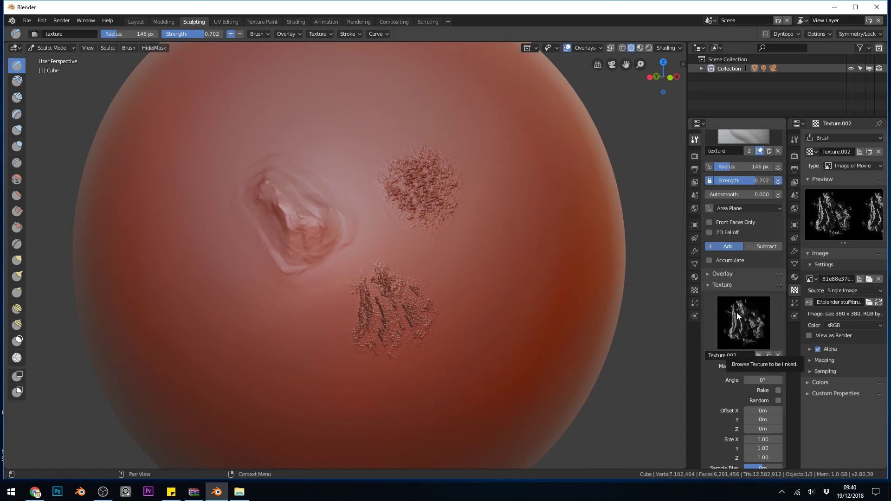
Step: Test a dab with Texture.001, then swap between Texture.002 and Texture.001
{"action": "left_click", "coordinate": [750, 324]}
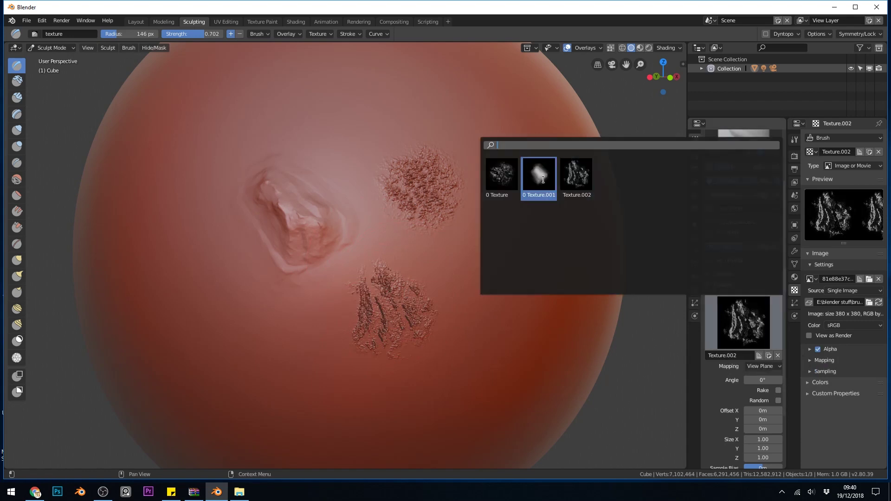
{"action": "left_click", "coordinate": [538, 179]}
{"action": "left_click", "coordinate": [357, 125]}
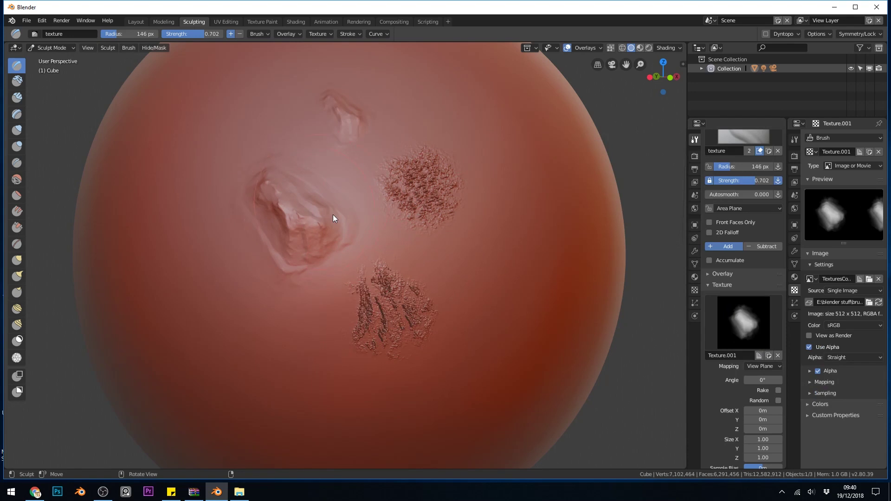
{"action": "left_click", "coordinate": [743, 328]}
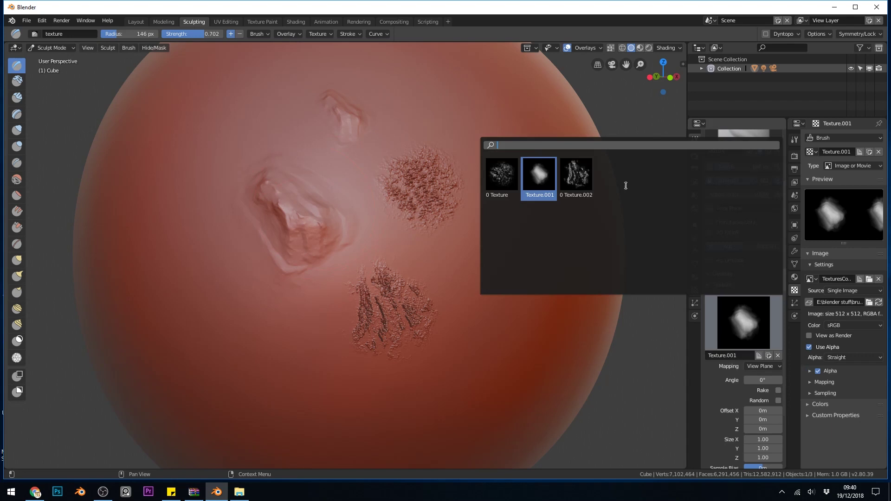
{"action": "left_click", "coordinate": [576, 175]}
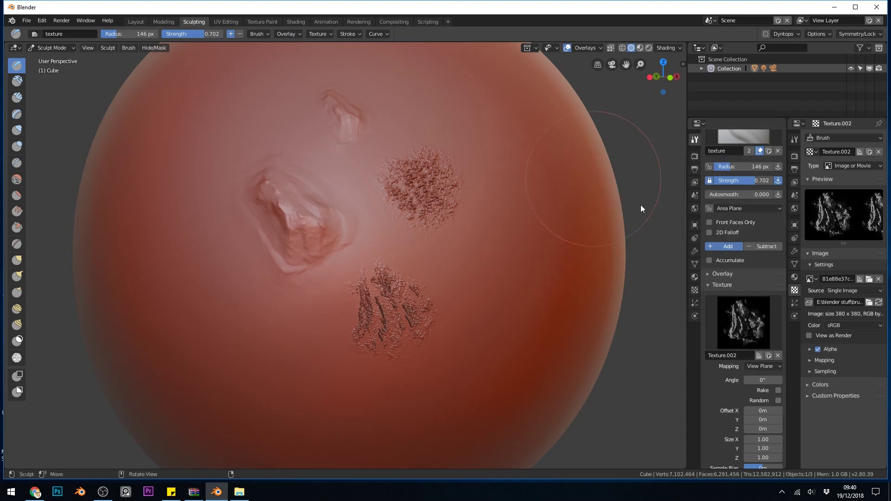
{"action": "left_click", "coordinate": [746, 320]}
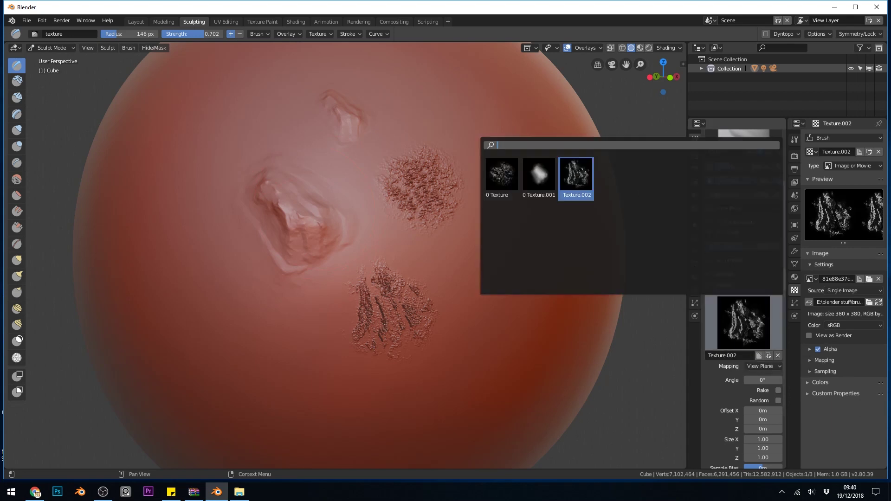
{"action": "left_click", "coordinate": [547, 177]}
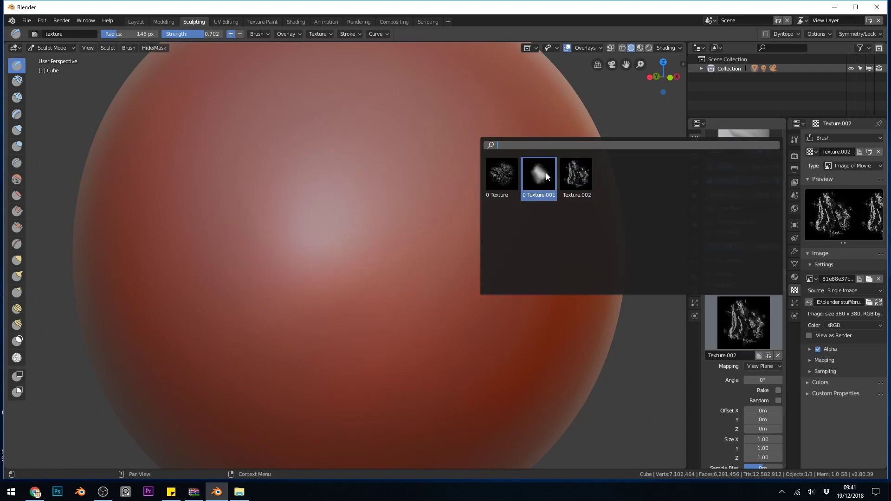
Step: Switch the brush to Texture.001, stamp a test dab, and undo it
{"action": "left_click", "coordinate": [545, 173]}
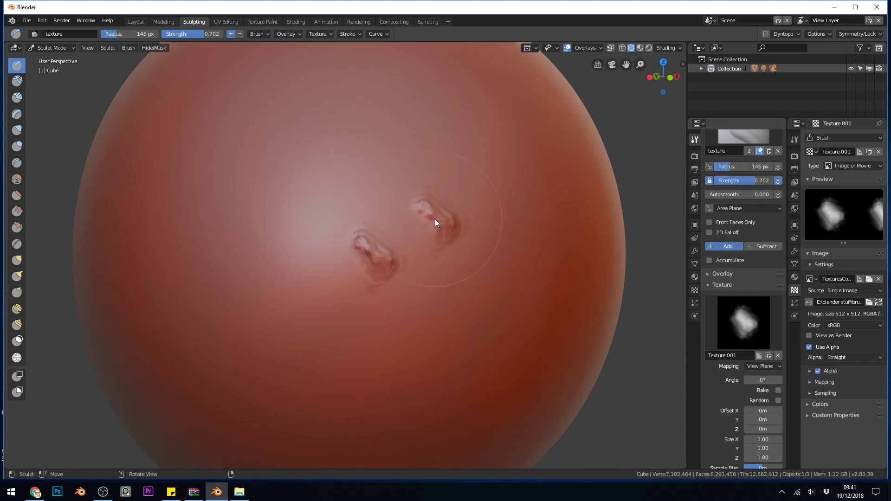
{"action": "left_click", "coordinate": [517, 192]}
{"action": "key", "text": "ctrl+z"}
{"action": "key", "text": "ctrl+z"}
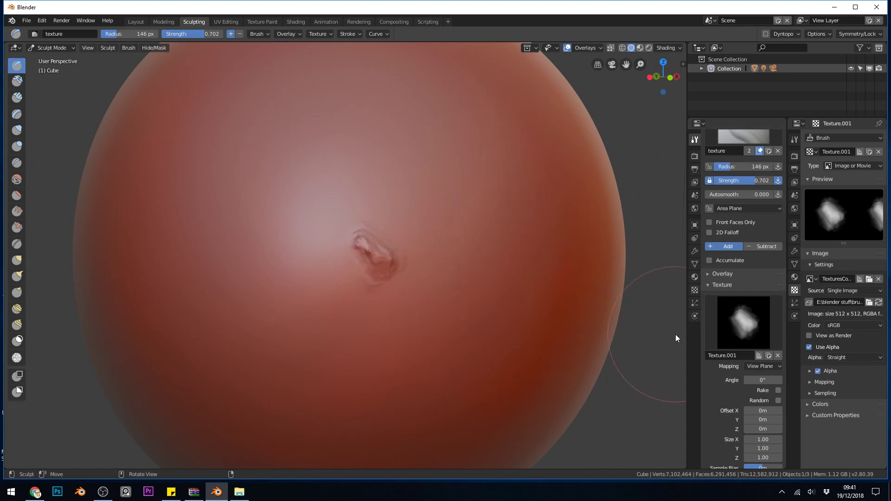
Step: Enable random texture rotation and Area Plane mapping, then undo the earlier test dabs
{"action": "left_click", "coordinate": [778, 401]}
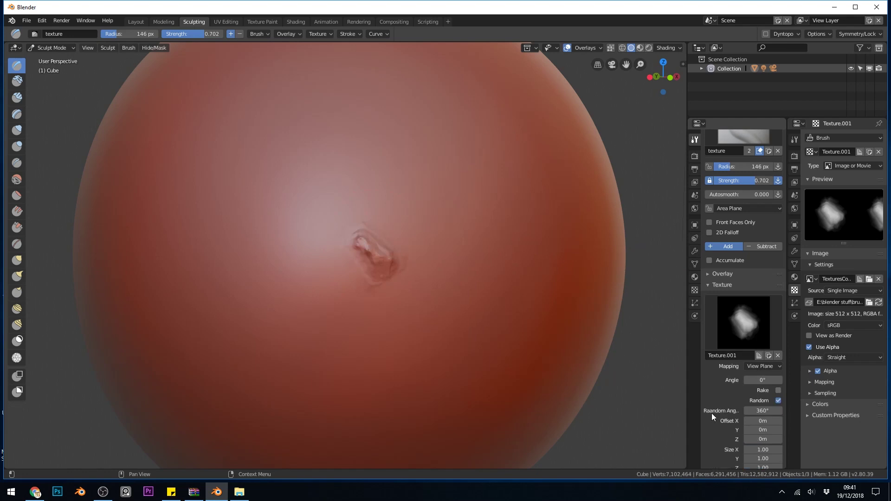
{"action": "left_click", "coordinate": [354, 126]}
{"action": "middle_click_drag", "start_coordinate": [181, 129], "coordinate": [278, 230]}
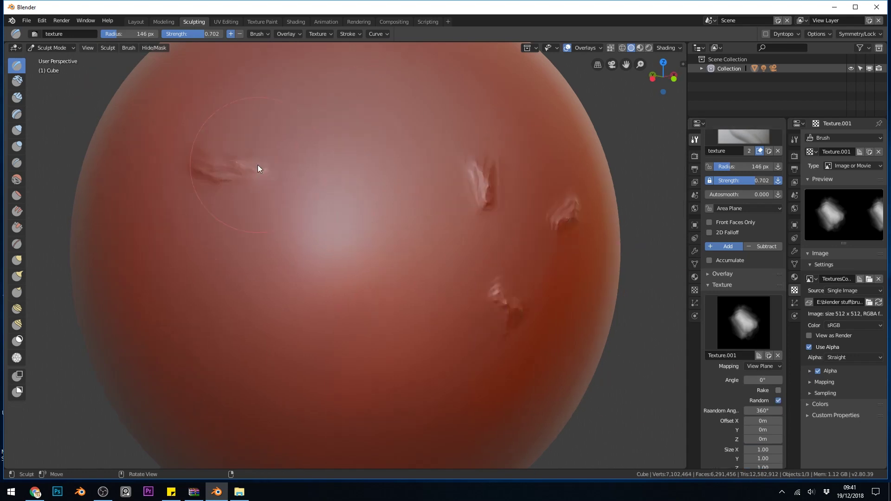
{"action": "left_click", "coordinate": [758, 366]}
{"action": "left_click", "coordinate": [766, 344]}
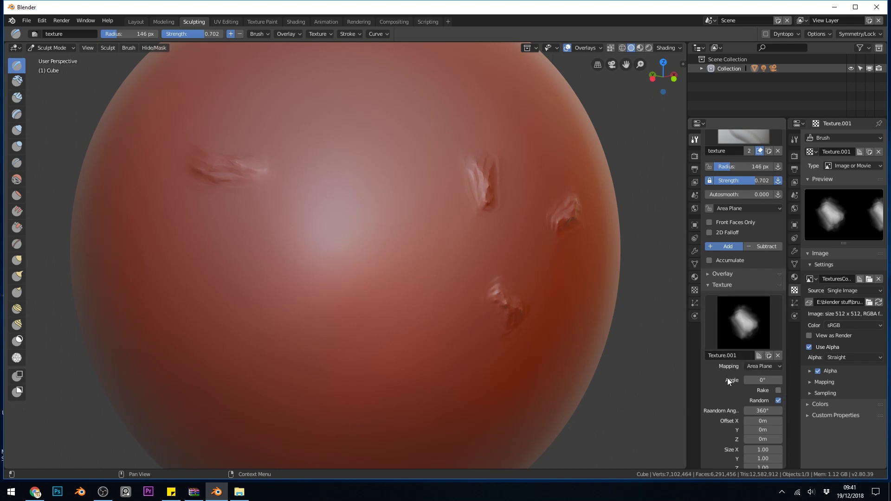
{"action": "middle_click_drag", "start_coordinate": [557, 325], "coordinate": [307, 261]}
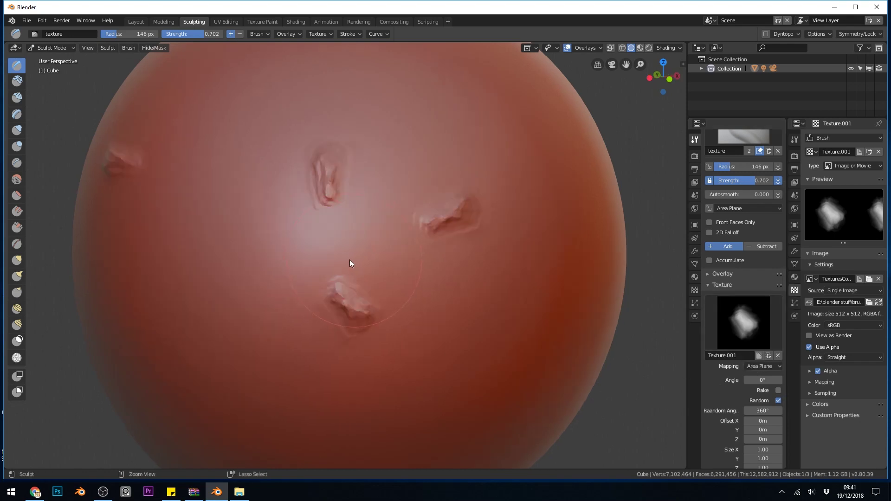
{"action": "key", "text": "ctrl+z"}
{"action": "key", "text": "ctrl+z"}
{"action": "key", "text": "ctrl+z"}
{"action": "key", "text": "ctrl+z"}
Step: Stamp five rock dabs around the sphere, then undo most of them
{"action": "left_click", "coordinate": [456, 258]}
{"action": "left_click", "coordinate": [290, 217]}
{"action": "left_click", "coordinate": [298, 307]}
{"action": "left_click", "coordinate": [384, 282]}
{"action": "left_click", "coordinate": [347, 190]}
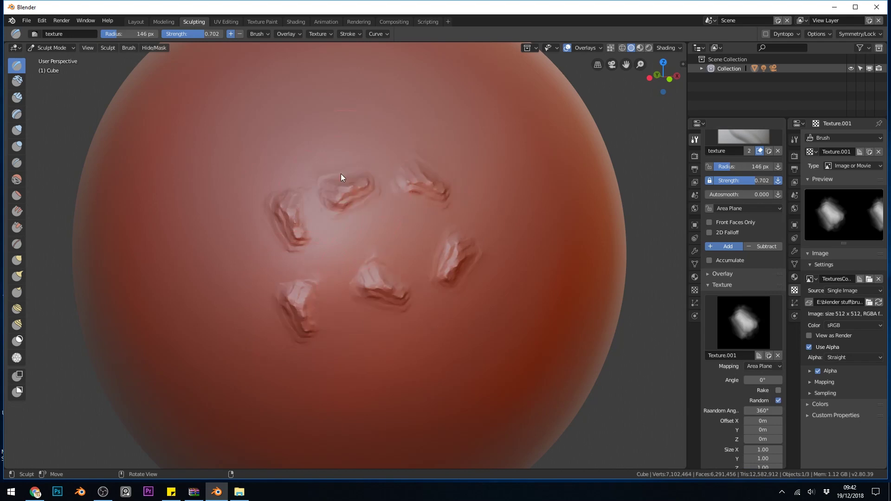
{"action": "key", "text": "ctrl+z"}
{"action": "key", "text": "ctrl+z"}
{"action": "key", "text": "ctrl+z"}
{"action": "key", "text": "ctrl+z"}
{"action": "key", "text": "ctrl+z"}
{"action": "key", "text": "ctrl+z"}
{"action": "key", "text": "ctrl+z"}
Step: Build a rock-dab cluster at the sphere's centre, deepening the top-left dab
{"action": "scroll", "coordinate": [371, 237], "scroll_direction": "down", "scroll_amount": 3}
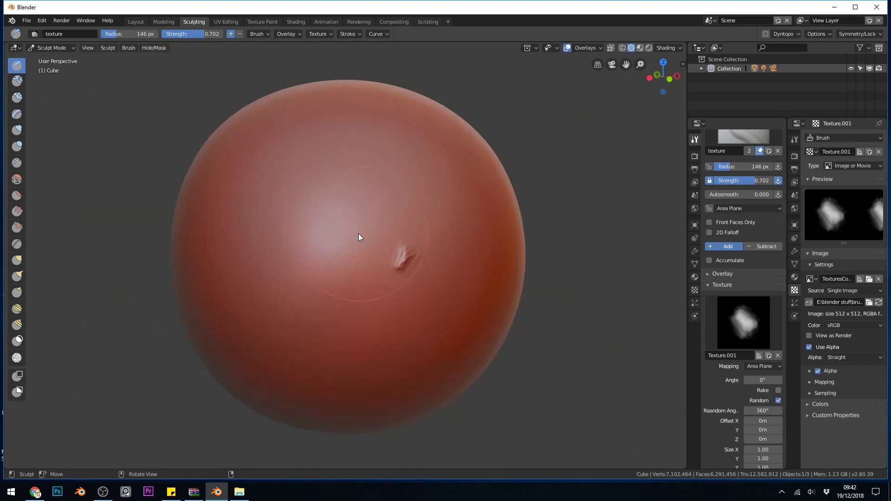
{"action": "left_click", "coordinate": [358, 240]}
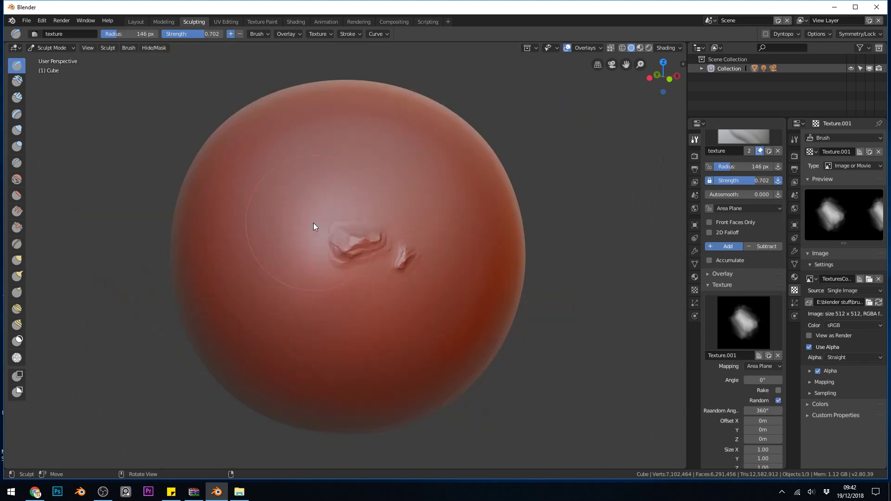
{"action": "scroll", "coordinate": [317, 222], "scroll_direction": "up", "scroll_amount": 5}
{"action": "left_click", "coordinate": [464, 136]}
{"action": "left_click", "coordinate": [367, 114]}
{"action": "scroll", "coordinate": [415, 170], "scroll_direction": "down", "scroll_amount": 2}
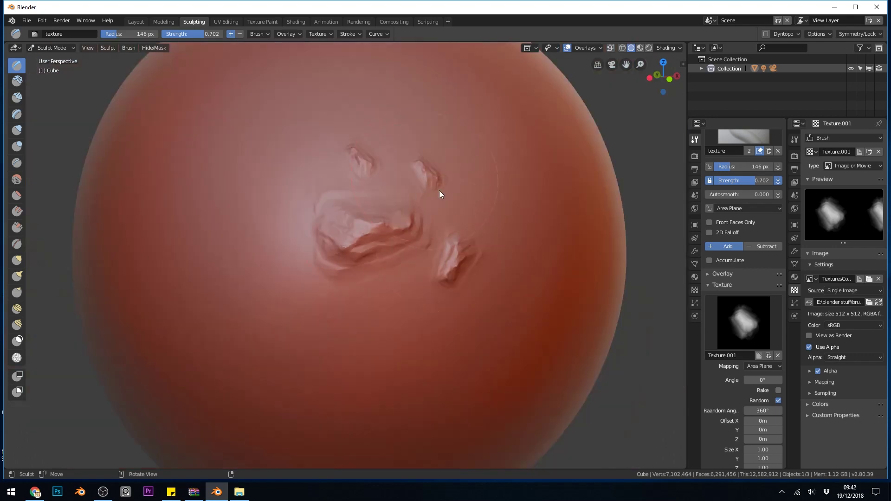
{"action": "left_click", "coordinate": [350, 144]}
{"action": "scroll", "coordinate": [401, 241], "scroll_direction": "down", "scroll_amount": 3}
{"action": "scroll", "coordinate": [401, 242], "scroll_direction": "up", "scroll_amount": 5}
{"action": "scroll", "coordinate": [401, 241], "scroll_direction": "down", "scroll_amount": 4}
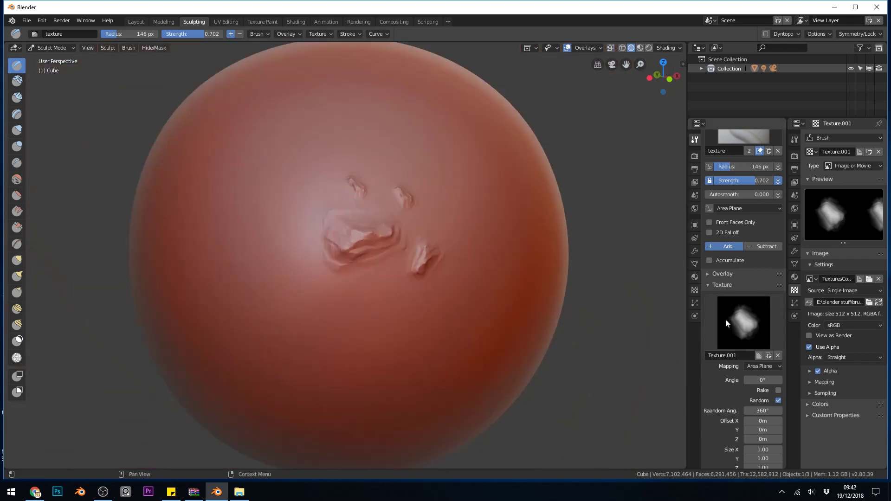
Step: Duplicate the texture as Texture.003 with Button_01.PSD, test-stamp a button, and undo it
{"action": "left_click", "coordinate": [769, 356]}
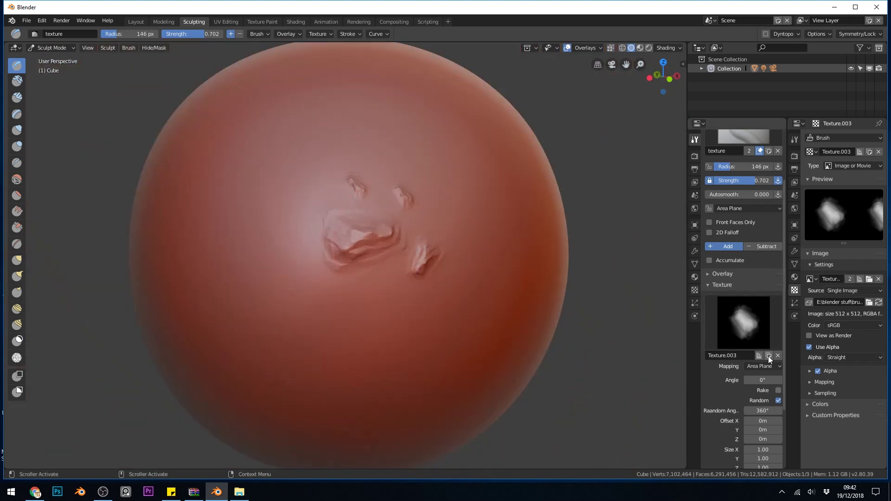
{"action": "left_click", "coordinate": [869, 279]}
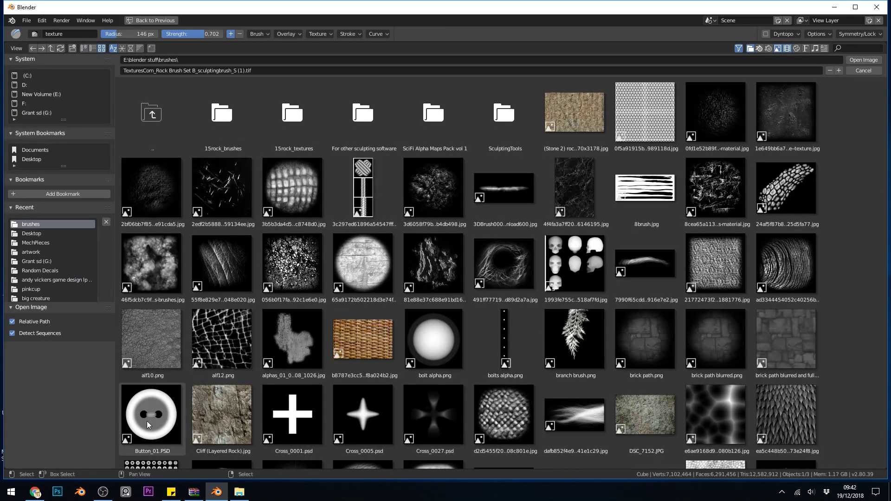
{"action": "double_click", "coordinate": [162, 427]}
{"action": "left_click", "coordinate": [328, 342]}
{"action": "key", "text": "ctrl+z"}
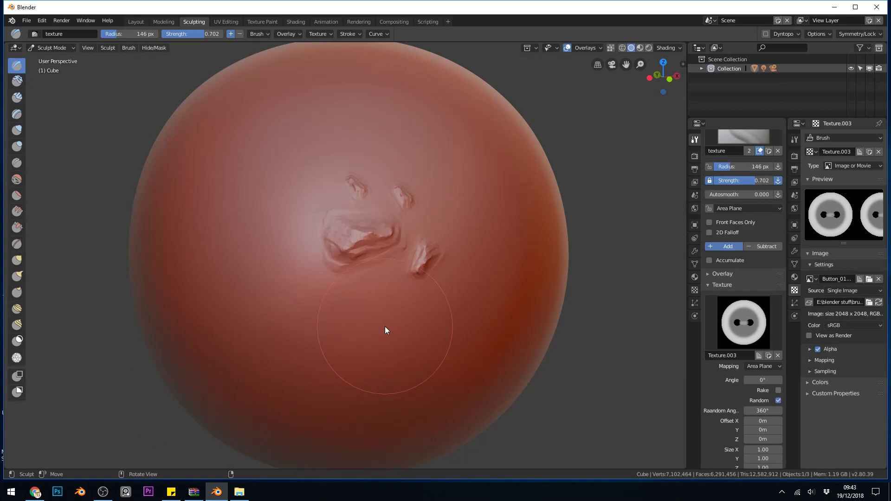
Step: Set the brush radius to 63 px, stamp two button imprints, then undo them
{"action": "key", "text": "f"}
{"action": "left_click", "coordinate": [359, 325]}
{"action": "scroll", "coordinate": [343, 324], "scroll_direction": "down", "scroll_amount": 2}
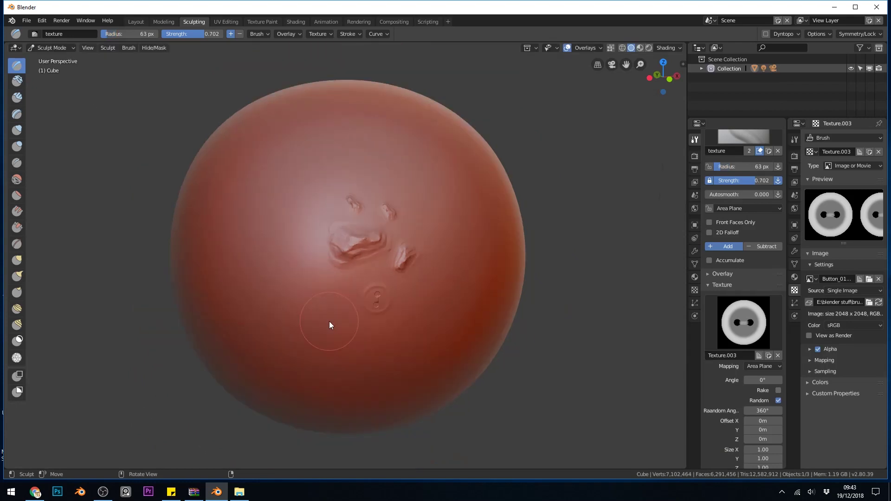
{"action": "left_click", "coordinate": [329, 321]}
{"action": "scroll", "coordinate": [321, 302], "scroll_direction": "up", "scroll_amount": 3}
{"action": "left_click", "coordinate": [280, 285]}
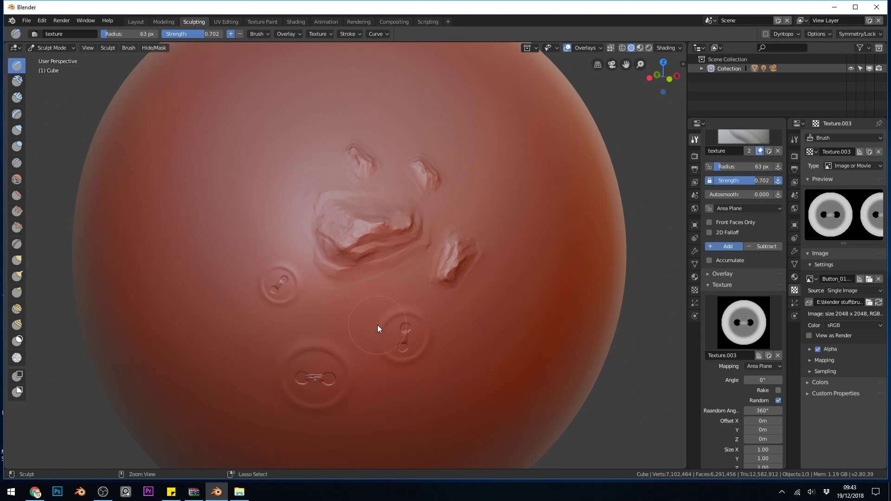
{"action": "key", "text": "ctrl+z"}
{"action": "key", "text": "ctrl+z"}
{"action": "key", "text": "ctrl+z"}
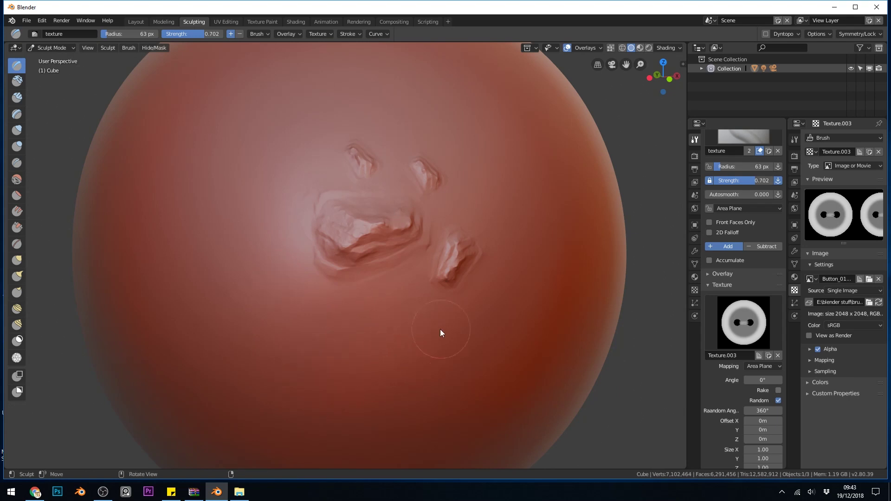
Step: Lock the brush radius to object scale and stamp three button imprints
{"action": "left_click", "coordinate": [709, 167]}
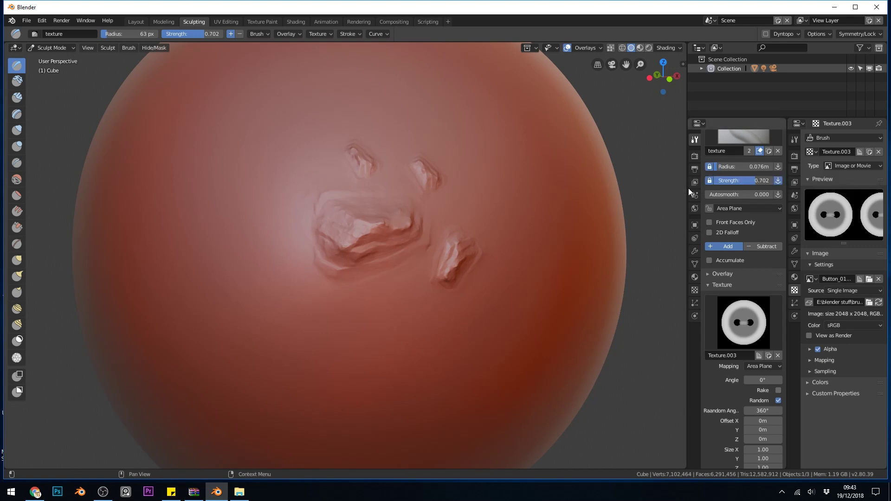
{"action": "left_click", "coordinate": [394, 316]}
{"action": "scroll", "coordinate": [418, 323], "scroll_direction": "down", "scroll_amount": 3}
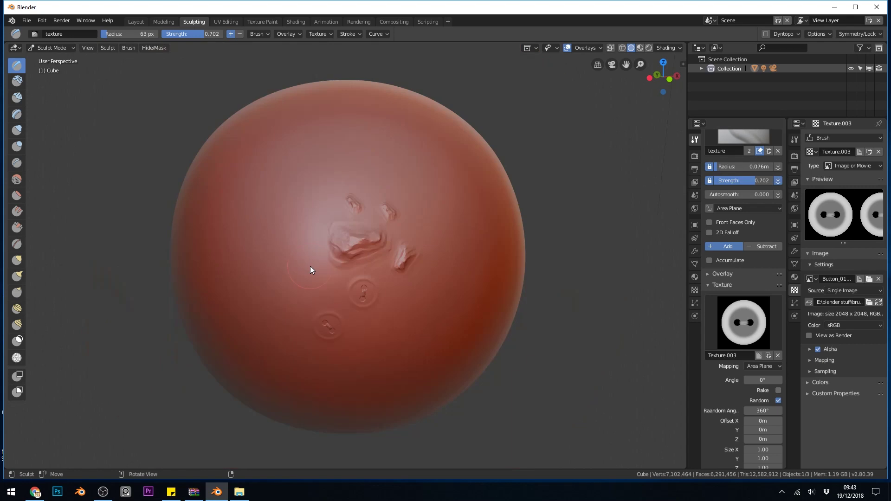
{"action": "scroll", "coordinate": [310, 267], "scroll_direction": "down", "scroll_amount": 3}
{"action": "left_click", "coordinate": [318, 256]}
{"action": "scroll", "coordinate": [340, 279], "scroll_direction": "up", "scroll_amount": 3}
{"action": "middle_click_drag", "start_coordinate": [337, 287], "coordinate": [334, 264]}
{"action": "left_click", "coordinate": [335, 264]}
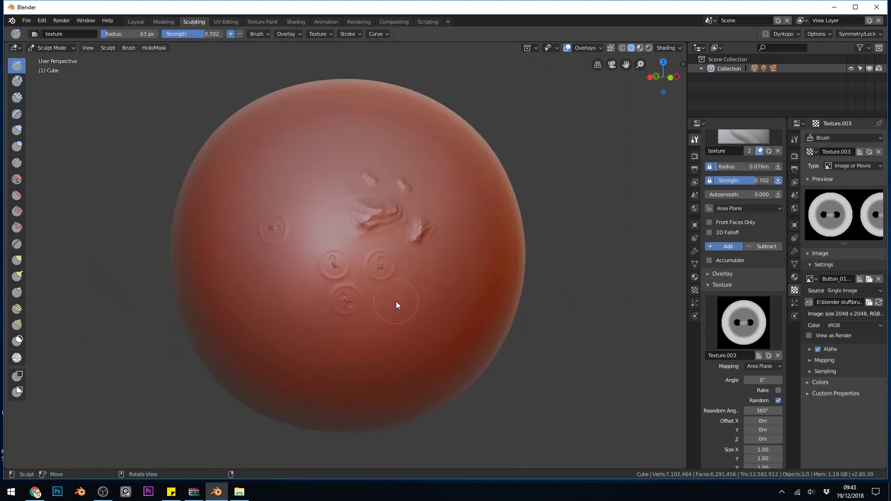
Step: Undo the button imprints, checking the rock wrinkles between undos
{"action": "key", "text": "ctrl+z"}
{"action": "key", "text": "ctrl+z"}
{"action": "key", "text": "ctrl+z"}
{"action": "middle_click_drag", "start_coordinate": [396, 301], "coordinate": [372, 289]}
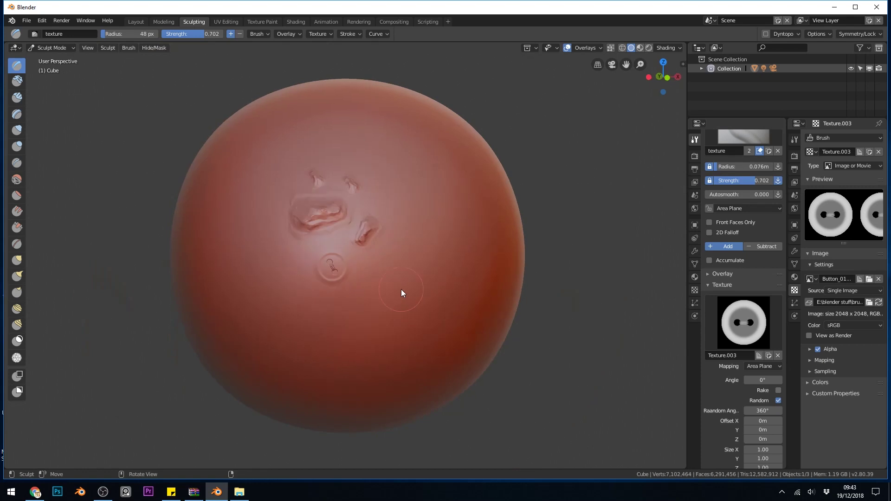
{"action": "scroll", "coordinate": [353, 288], "scroll_direction": "up", "scroll_amount": 6}
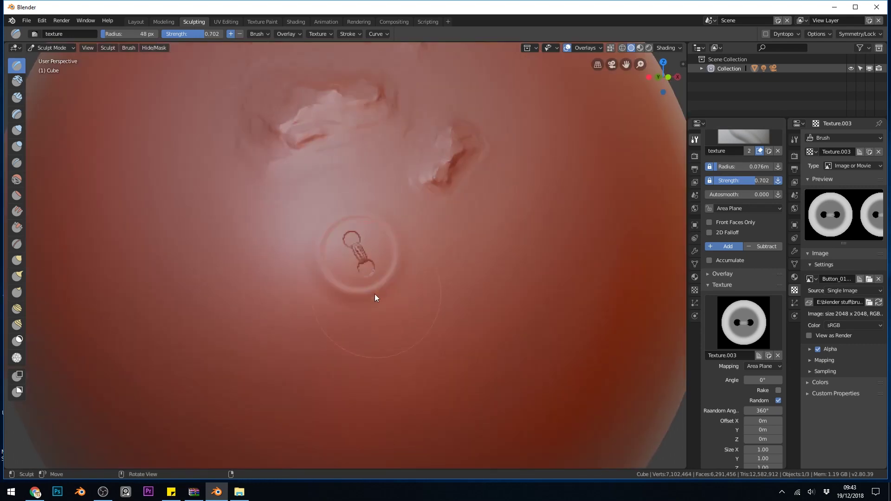
{"action": "scroll", "coordinate": [388, 276], "scroll_direction": "up", "scroll_amount": 2}
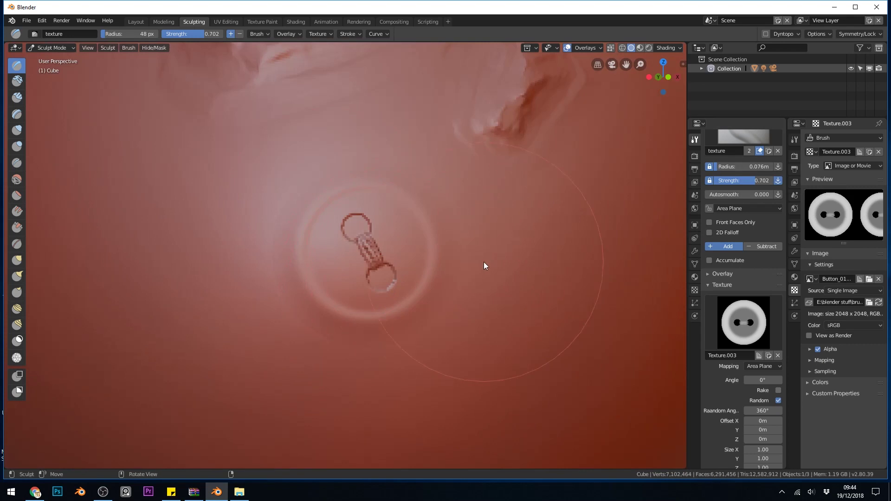
{"action": "key", "text": "ctrl+z"}
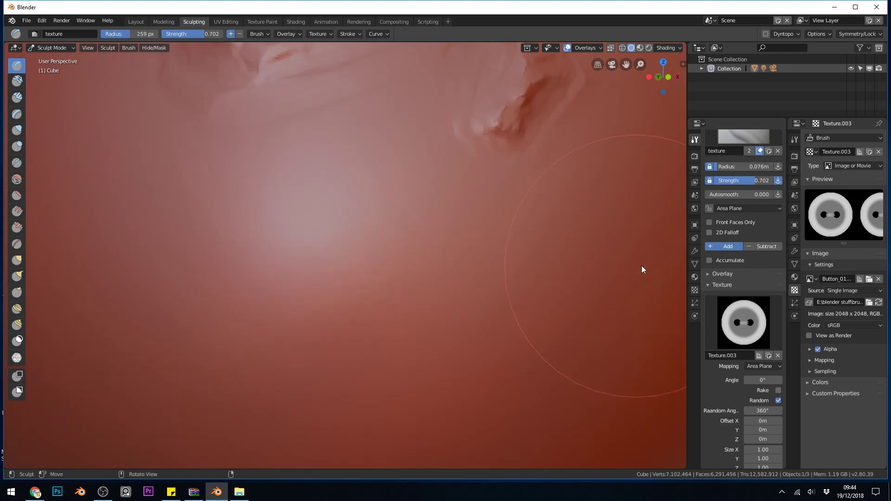
Step: Bring up the sphere's Multires modifier settings in the Modifier tab
{"action": "left_click", "coordinate": [695, 251]}
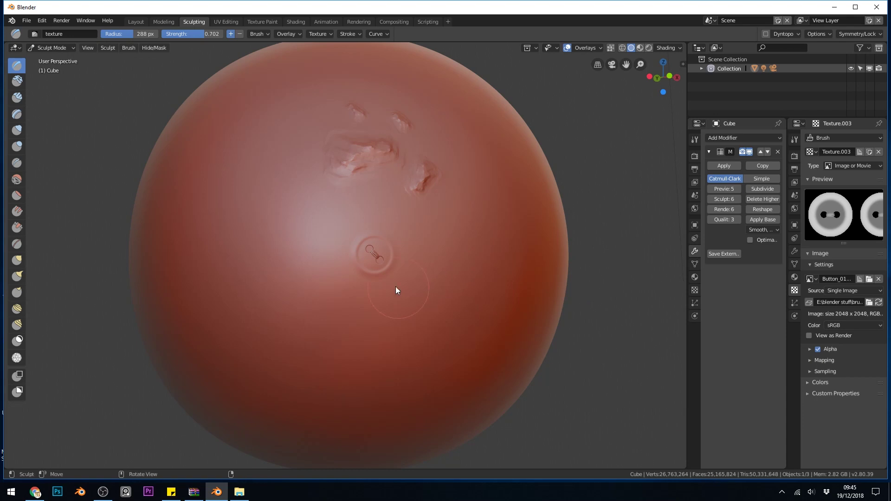
{"action": "scroll", "coordinate": [399, 286], "scroll_direction": "up", "scroll_amount": 4}
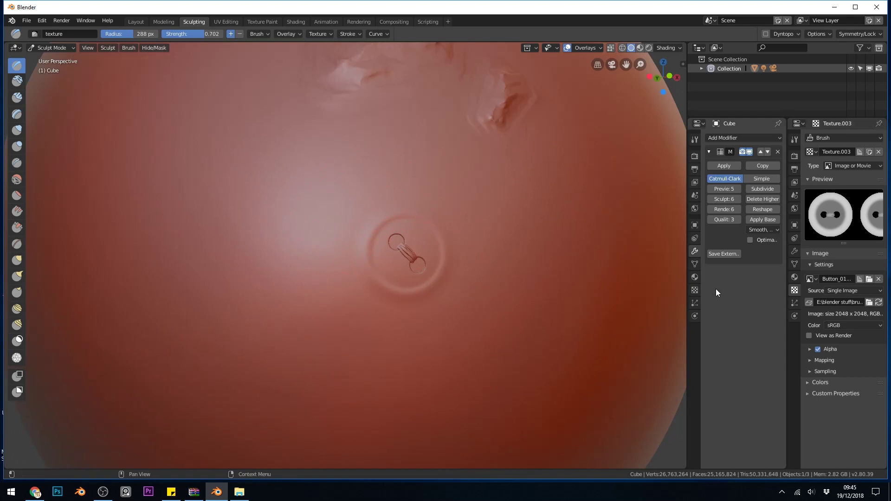
Step: Apply the constant falloff curve preset to the brush and stamp a second, crisper button
{"action": "left_click", "coordinate": [695, 140]}
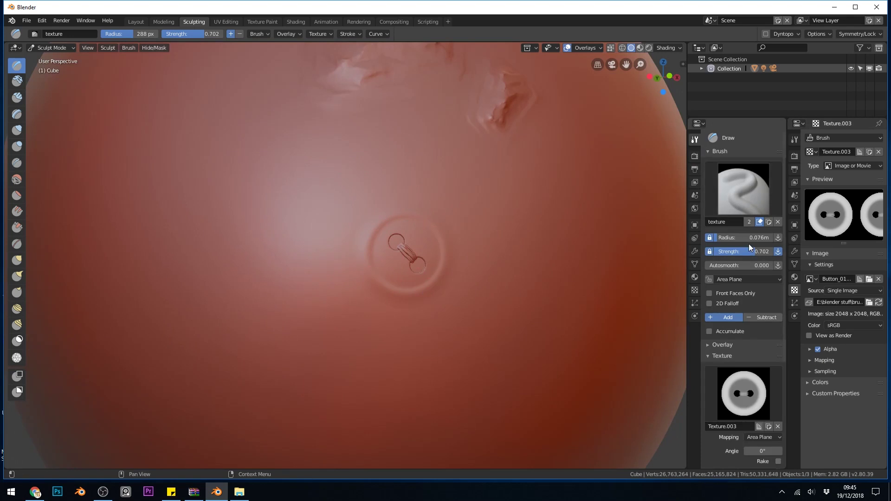
{"action": "scroll", "coordinate": [746, 249], "scroll_direction": "down", "scroll_amount": 4}
{"action": "scroll", "coordinate": [745, 246], "scroll_direction": "down", "scroll_amount": 2}
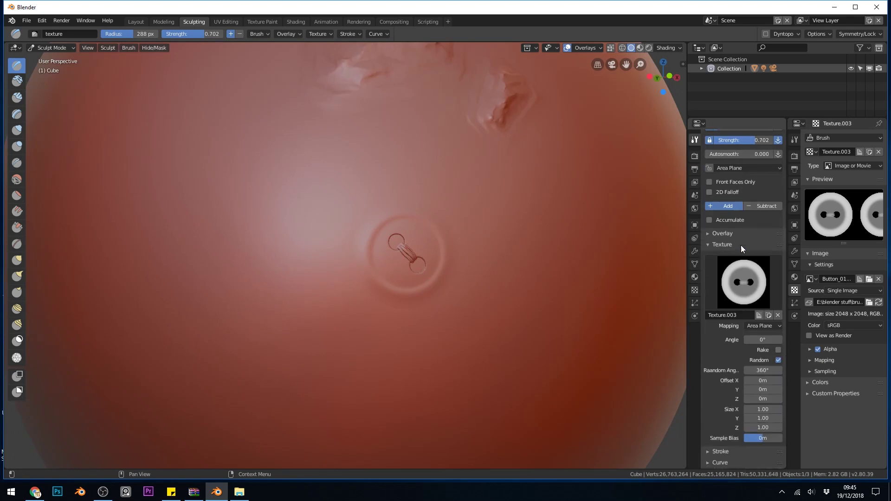
{"action": "left_click", "coordinate": [708, 245]}
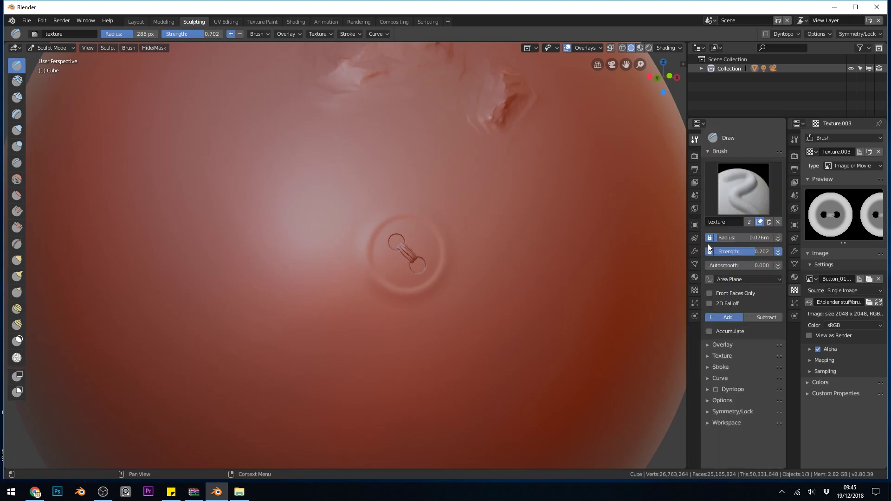
{"action": "left_click", "coordinate": [709, 378]}
{"action": "scroll", "coordinate": [709, 378], "scroll_direction": "down", "scroll_amount": 3}
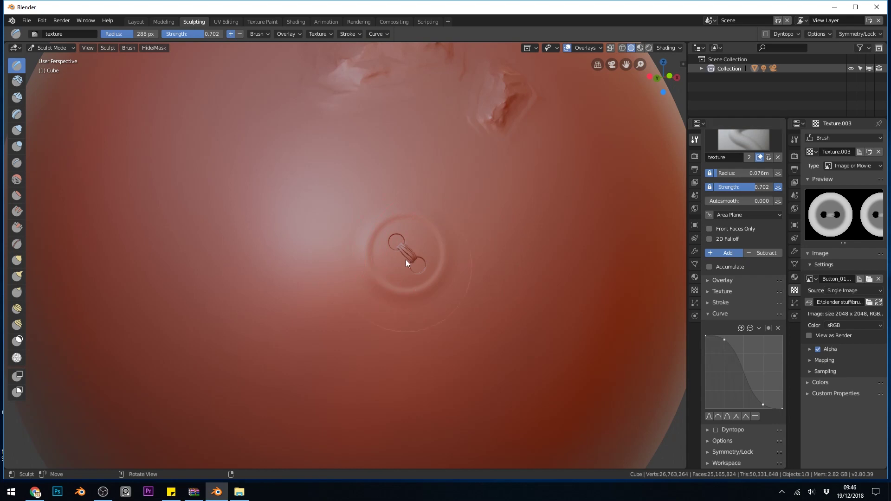
{"action": "left_click", "coordinate": [757, 416]}
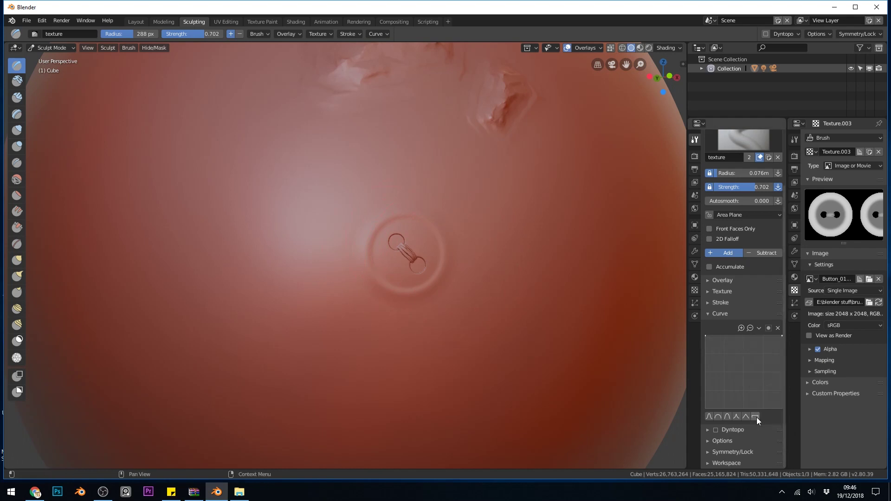
{"action": "left_click", "coordinate": [537, 265]}
{"action": "middle_click_drag", "start_coordinate": [534, 304], "coordinate": [514, 308]}
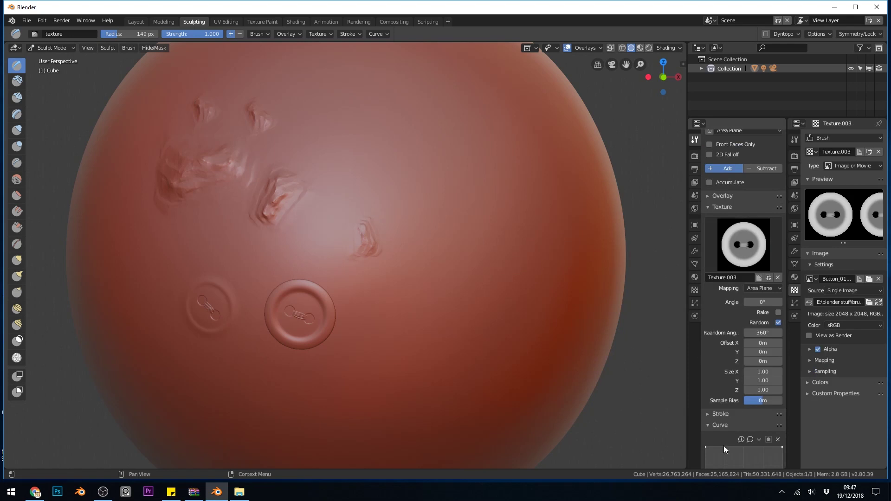
Step: Duplicate the brush texture and load TMG_2k_Mech_Joint_Ring_22_In.png from 2048px\Ins\MechPieces
{"action": "left_click", "coordinate": [765, 257]}
{"action": "left_click", "coordinate": [769, 277]}
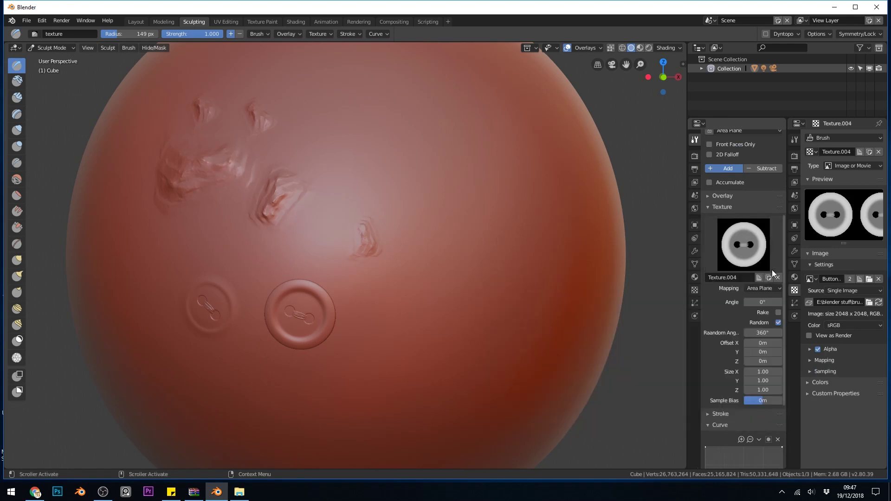
{"action": "left_click", "coordinate": [869, 280]}
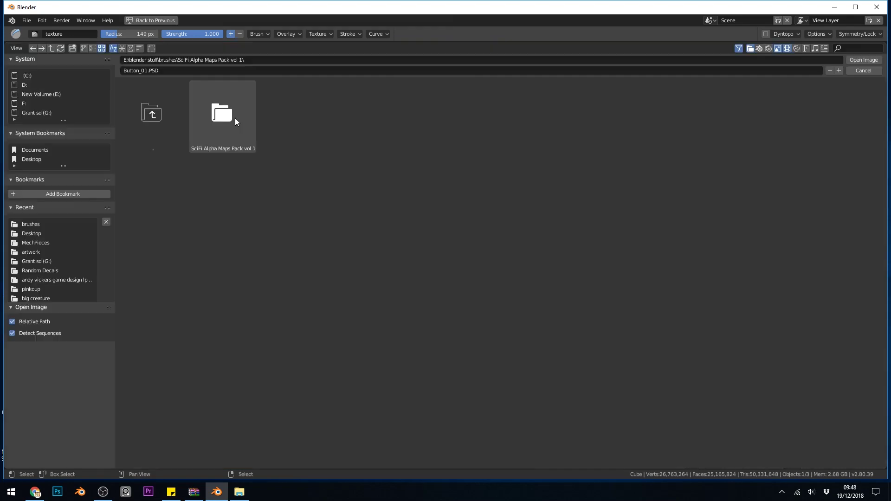
{"action": "left_click", "coordinate": [217, 115]}
{"action": "double_click", "coordinate": [209, 133]}
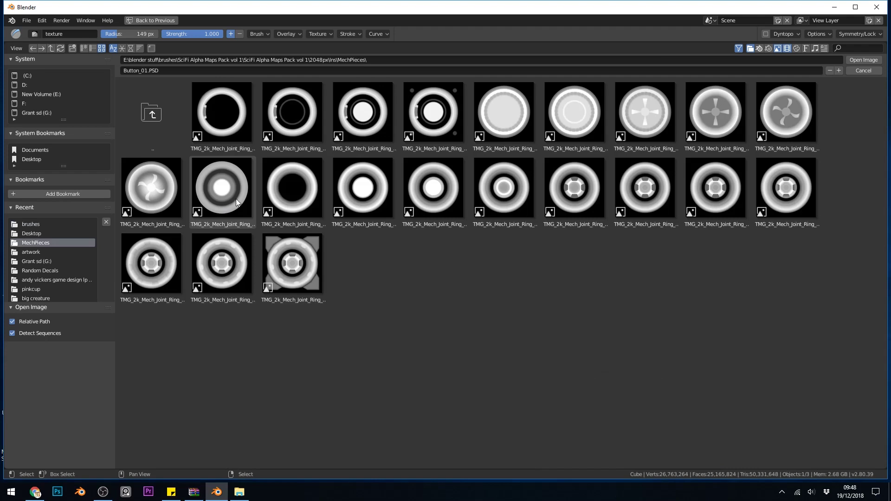
{"action": "left_click", "coordinate": [289, 259]}
{"action": "key", "text": "Return"}
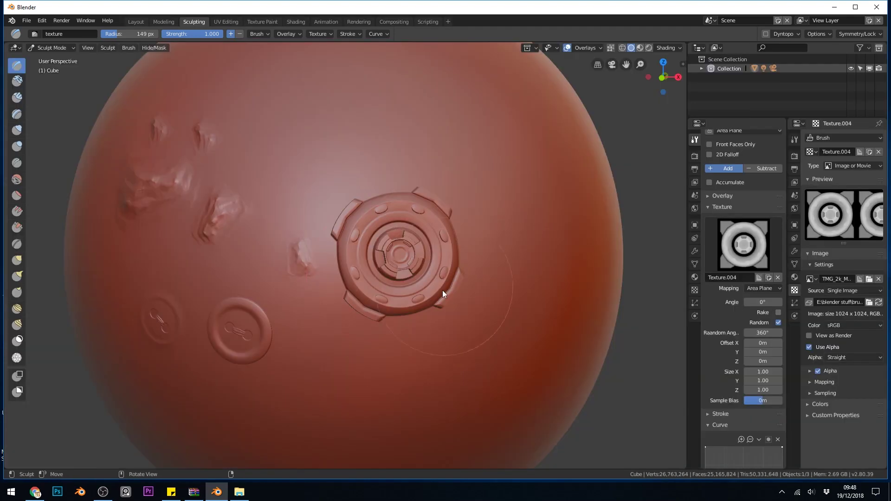
{"action": "scroll", "coordinate": [757, 366], "scroll_direction": "down", "scroll_amount": 6}
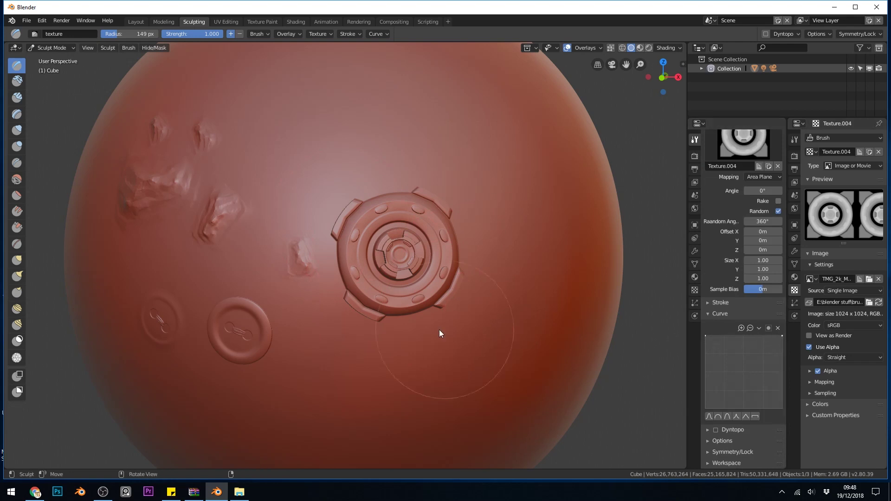
Step: Apply the Smooth falloff curve preset and stamp a mech joint ring on the sphere
{"action": "middle_click_drag", "start_coordinate": [441, 330], "coordinate": [511, 339]}
{"action": "scroll", "coordinate": [510, 339], "scroll_direction": "down", "scroll_amount": 3}
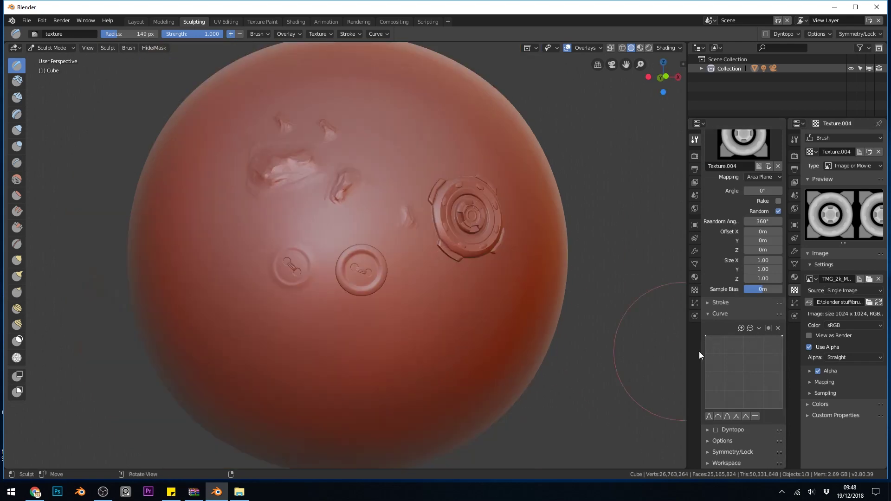
{"action": "left_click", "coordinate": [708, 416]}
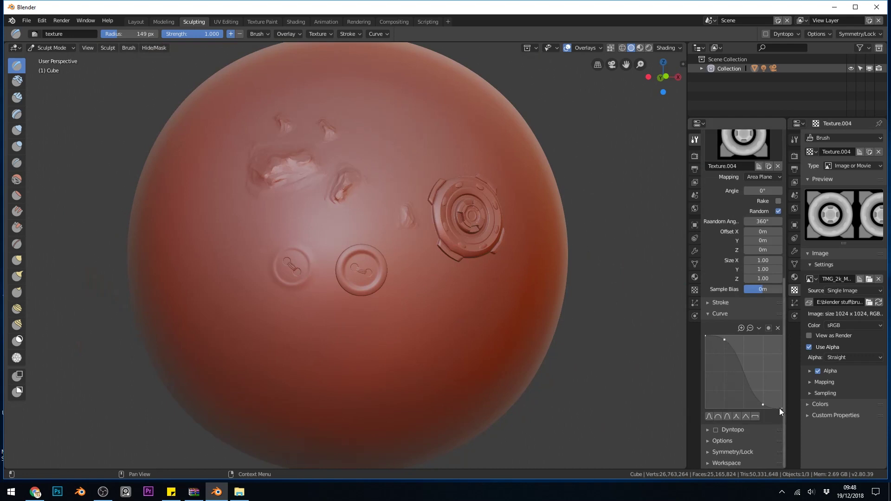
{"action": "left_click", "coordinate": [438, 334]}
Step: Raise the falloff curve's lower-right point to the top and stamp another mech ring
{"action": "middle_click_drag", "start_coordinate": [544, 354], "coordinate": [530, 341]}
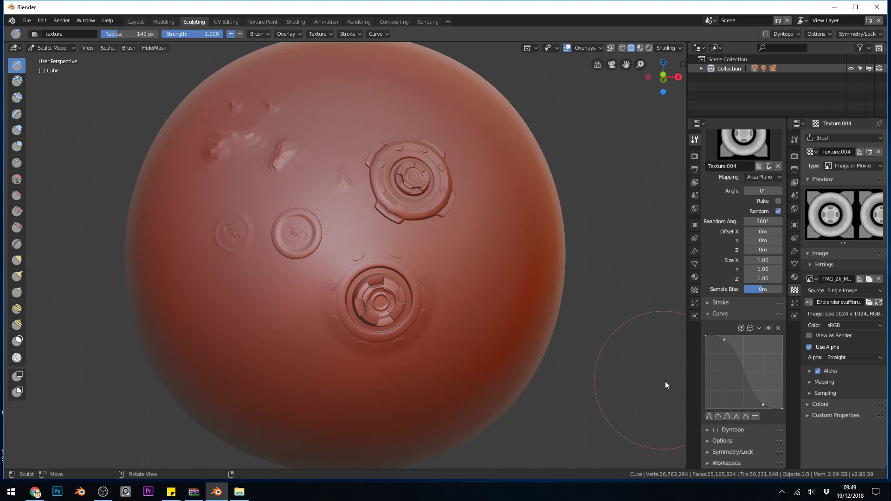
{"action": "left_click_drag", "start_coordinate": [763, 404], "coordinate": [764, 335]}
{"action": "left_click", "coordinate": [493, 268]}
{"action": "middle_click_drag", "start_coordinate": [543, 313], "coordinate": [524, 321]}
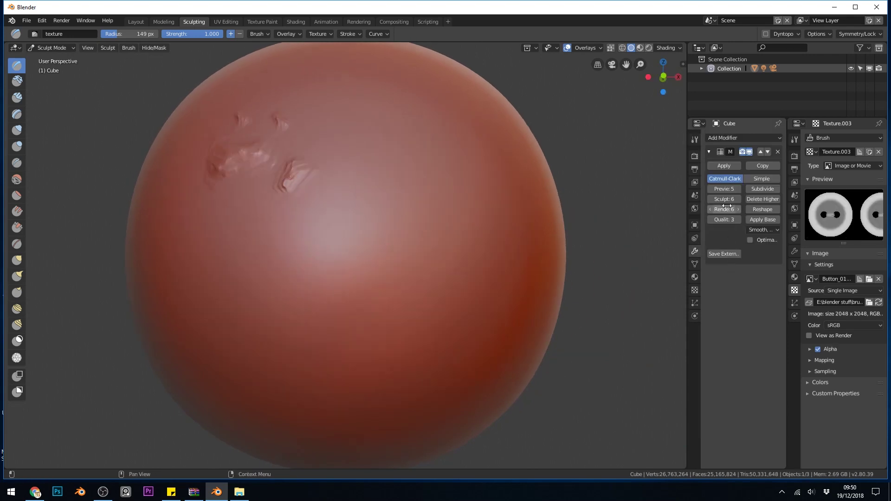
Step: Scroll the Multires Sculpt level down from 6 to 5
{"action": "scroll", "coordinate": [743, 200], "scroll_direction": "down", "scroll_amount": 1, "text": "ctrl"}
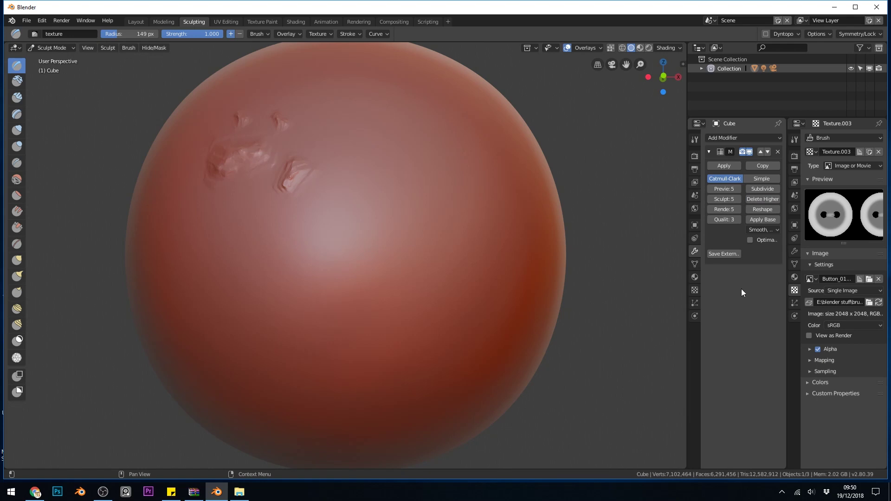
Step: Show the brush settings, collapsing Texture and Falloff and expanding the Stroke panel
{"action": "left_click", "coordinate": [695, 139]}
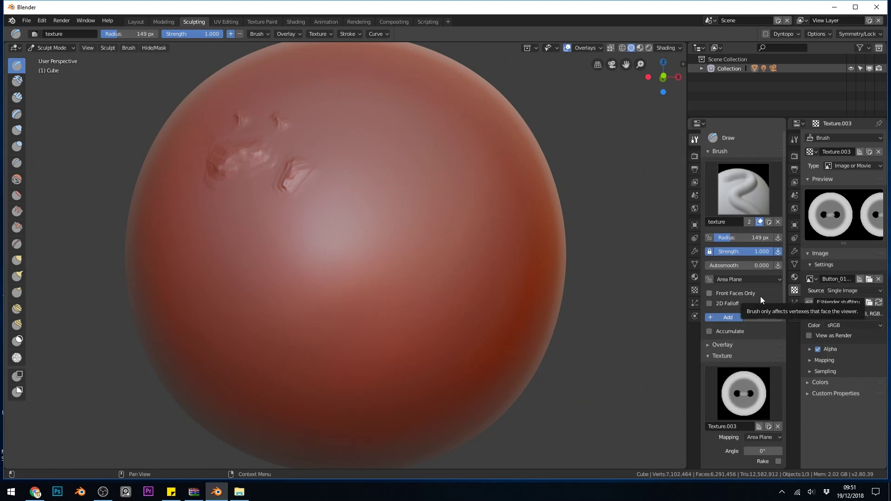
{"action": "left_click", "coordinate": [709, 357]}
{"action": "scroll", "coordinate": [717, 353], "scroll_direction": "down", "scroll_amount": 2}
{"action": "left_click", "coordinate": [722, 341]}
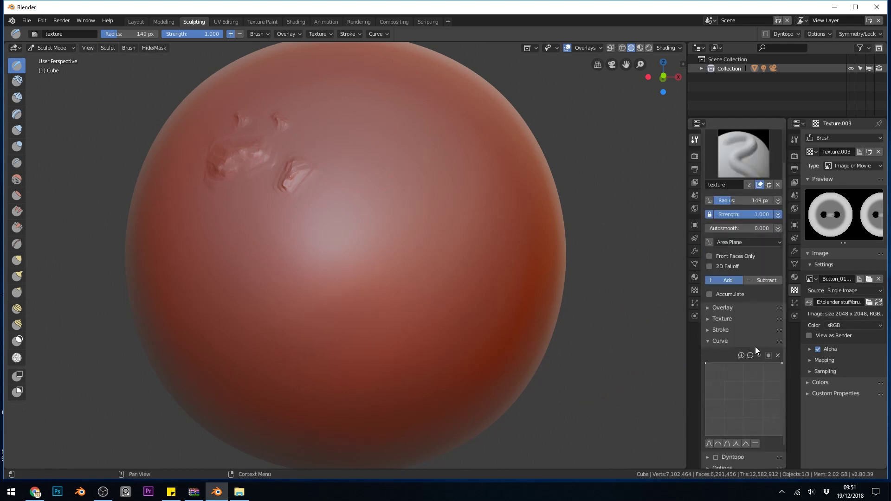
{"action": "left_click", "coordinate": [708, 341]}
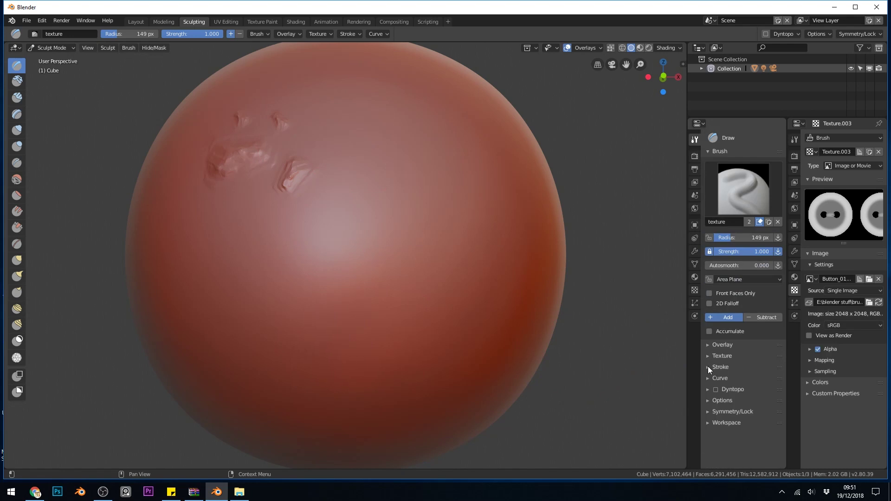
{"action": "left_click", "coordinate": [708, 366]}
{"action": "scroll", "coordinate": [729, 347], "scroll_direction": "down", "scroll_amount": 1}
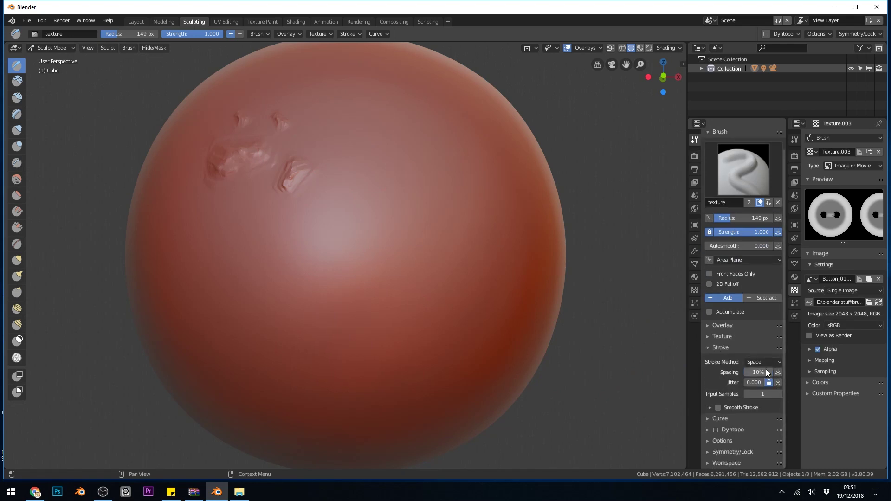
Step: Test a textured stroke, then retry at 5% spacing, undoing both strokes
{"action": "mouse_move", "coordinate": [531, 327]}
{"action": "left_mouse_down"}
{"action": "mouse_move", "coordinate": [355, 235]}
{"action": "mouse_move", "coordinate": [326, 312]}
{"action": "mouse_move", "coordinate": [308, 330]}
{"action": "left_mouse_up"}
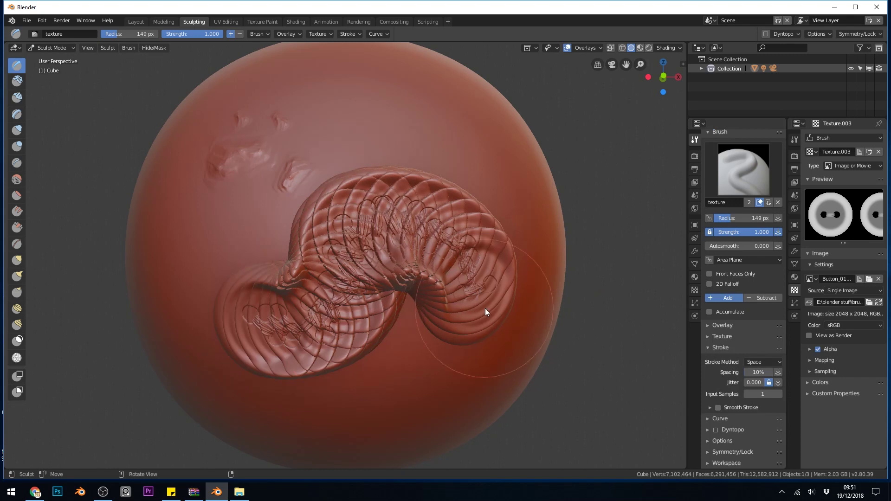
{"action": "key", "text": "ctrl+z"}
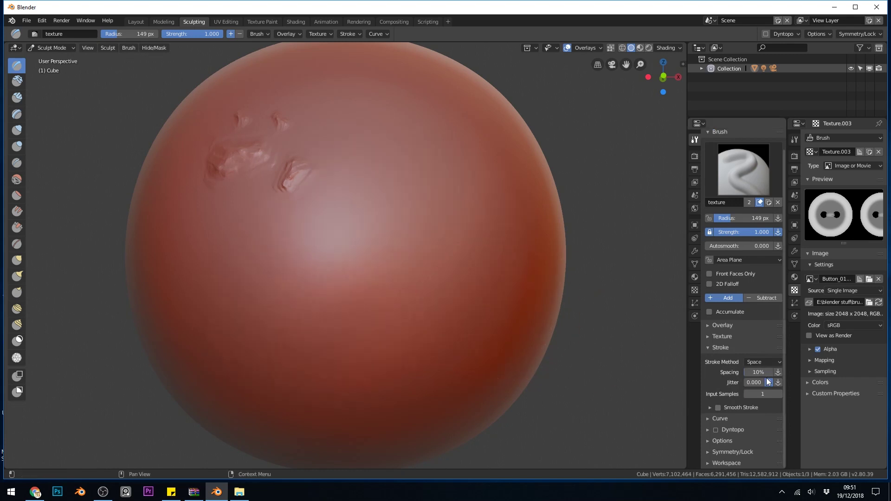
{"action": "type", "text": "5"}
{"action": "key", "text": "Return"}
{"action": "mouse_move", "coordinate": [469, 279]}
{"action": "left_mouse_down"}
{"action": "mouse_move", "coordinate": [397, 248]}
{"action": "mouse_move", "coordinate": [361, 293]}
{"action": "left_mouse_up"}
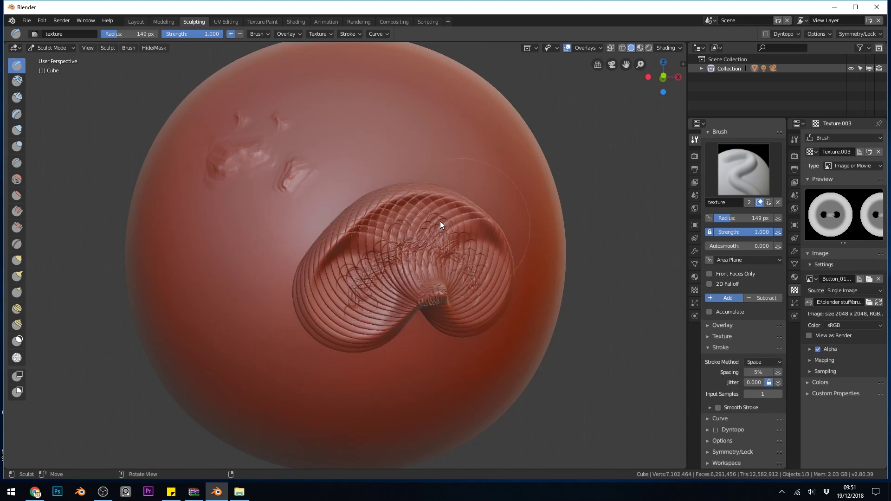
{"action": "key", "text": "ctrl+z"}
Step: Test 50% spacing, undo the overlapping buttons, and lower brush strength to 0.521
{"action": "left_click", "coordinate": [758, 372]}
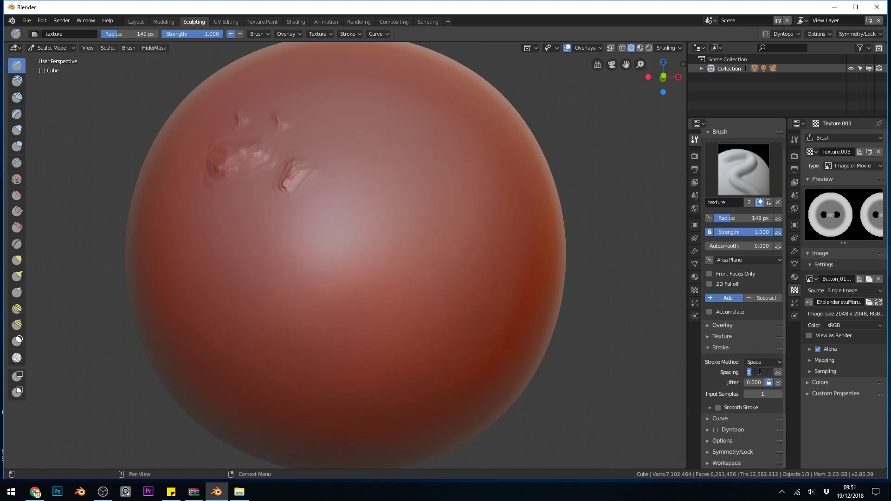
{"action": "type", "text": "50"}
{"action": "key", "text": "Return"}
{"action": "left_click_drag", "start_coordinate": [474, 215], "coordinate": [350, 324]}
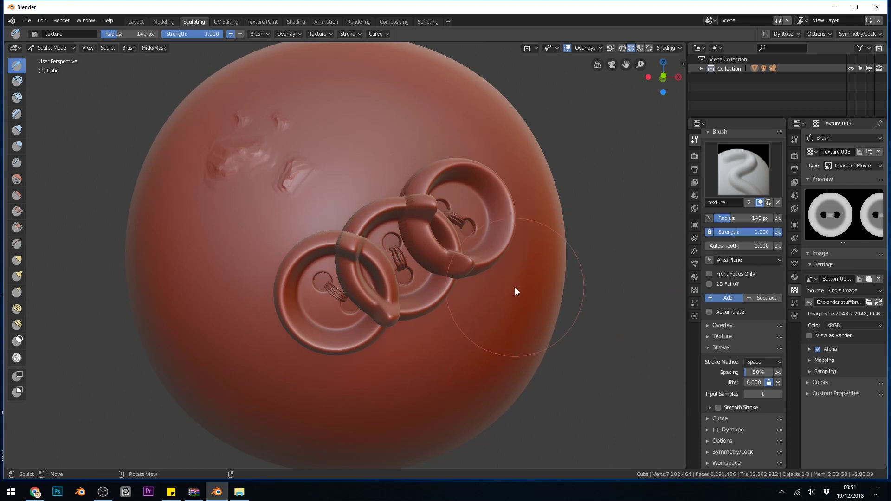
{"action": "key", "text": "ctrl+z"}
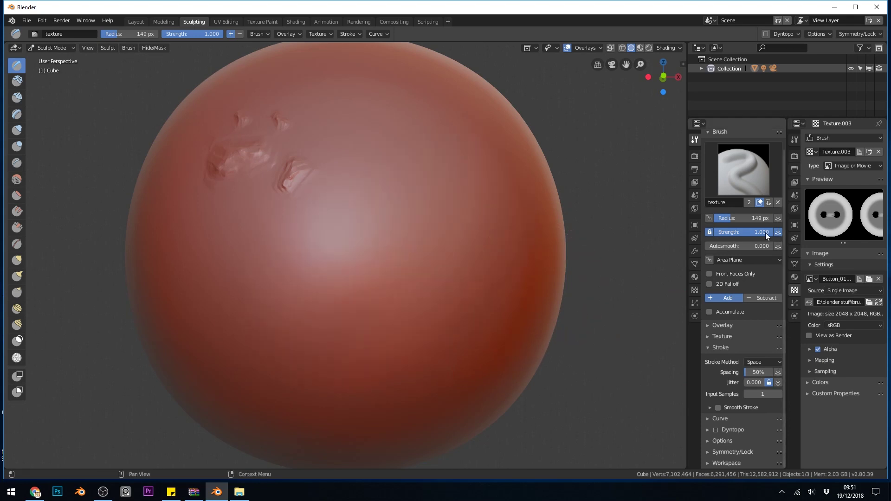
{"action": "mouse_move", "coordinate": [768, 231]}
{"action": "left_mouse_down"}
{"action": "mouse_move", "coordinate": [740, 232]}
{"action": "mouse_move", "coordinate": [775, 236]}
{"action": "left_mouse_up"}
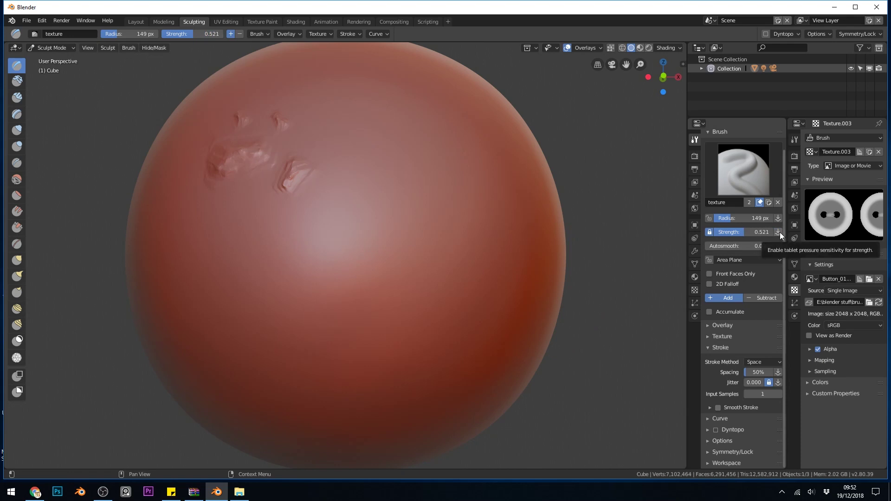
Step: Try an 80% stroke spacing with a test button stroke, then undo it
{"action": "left_click", "coordinate": [755, 376]}
{"action": "type", "text": "80"}
{"action": "key", "text": "Return"}
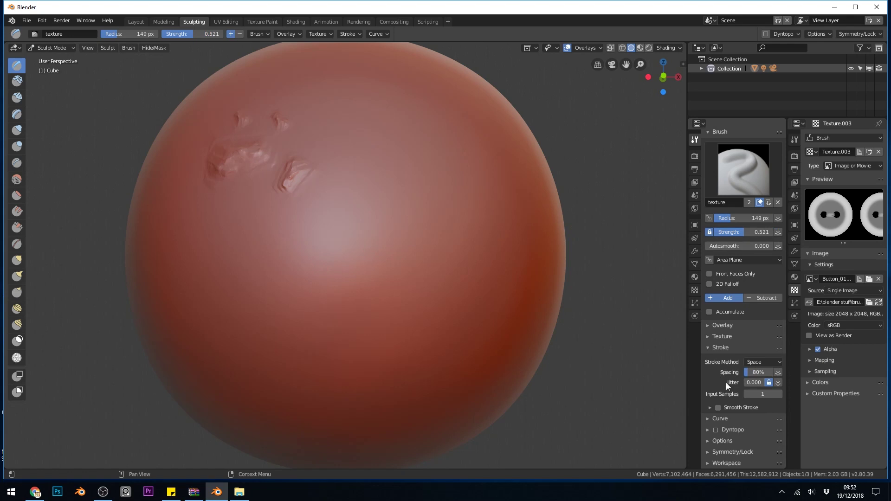
{"action": "left_click_drag", "start_coordinate": [405, 183], "coordinate": [330, 422]}
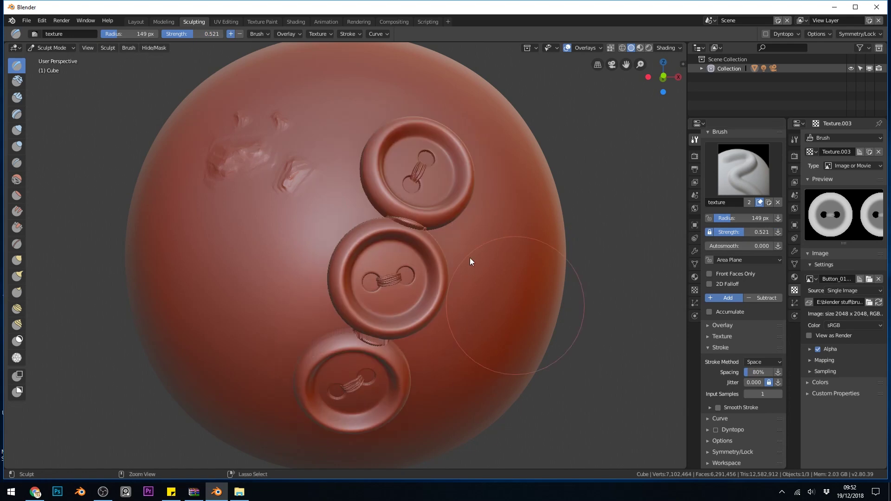
{"action": "key", "text": "ctrl+z"}
Step: Set brush radius to 46 px and the Line stroke method, testing one row
{"action": "key", "text": "f"}
{"action": "left_click", "coordinate": [439, 238]}
{"action": "left_click", "coordinate": [780, 362]}
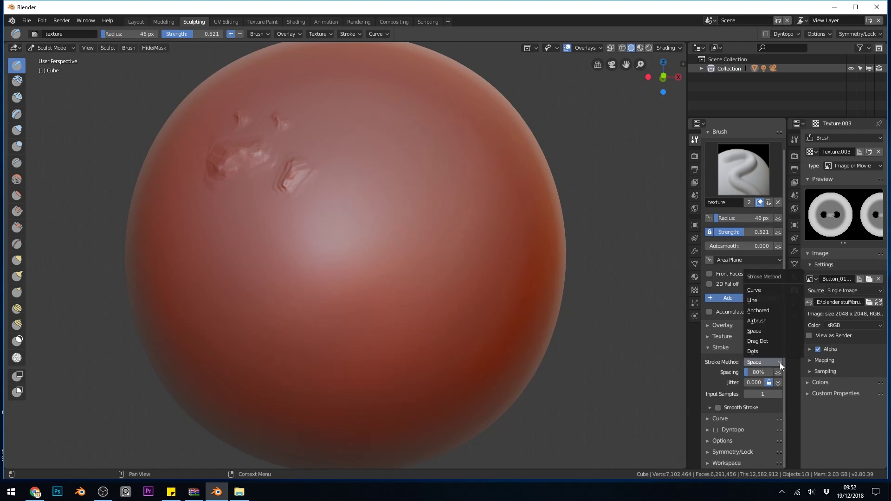
{"action": "left_click", "coordinate": [767, 301]}
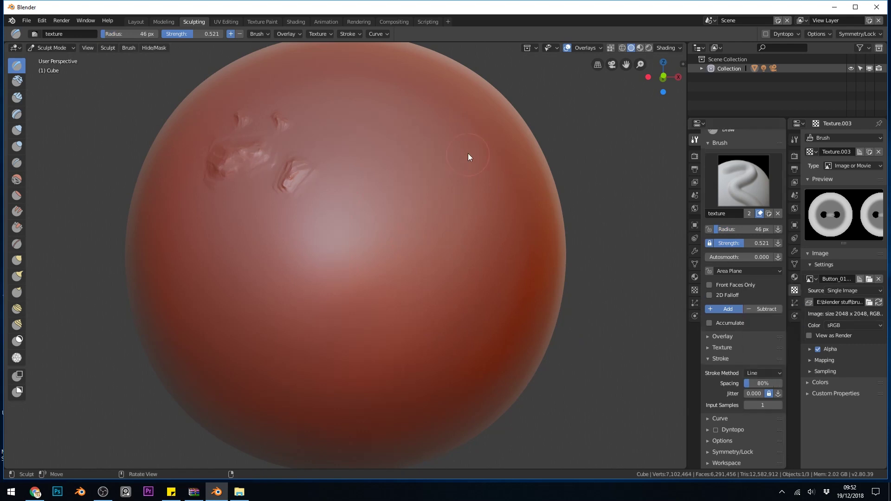
{"action": "mouse_move", "coordinate": [468, 152]}
{"action": "left_mouse_down"}
{"action": "mouse_move", "coordinate": [434, 218]}
{"action": "mouse_move", "coordinate": [316, 392]}
{"action": "left_mouse_up"}
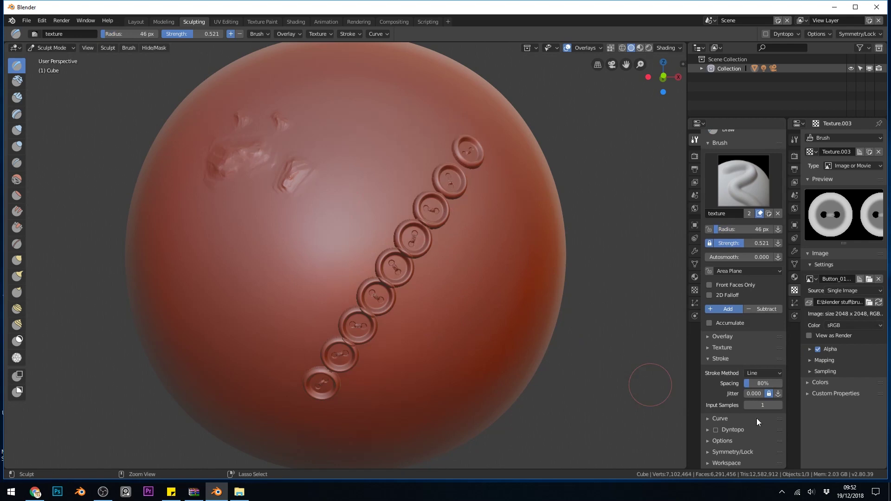
{"action": "key", "text": "ctrl+z"}
Step: At 90% spacing, stamp two parallel diagonal rows of button imprints
{"action": "left_click_drag", "start_coordinate": [762, 386], "coordinate": [765, 387]}
{"action": "left_click_drag", "start_coordinate": [456, 147], "coordinate": [322, 341]}
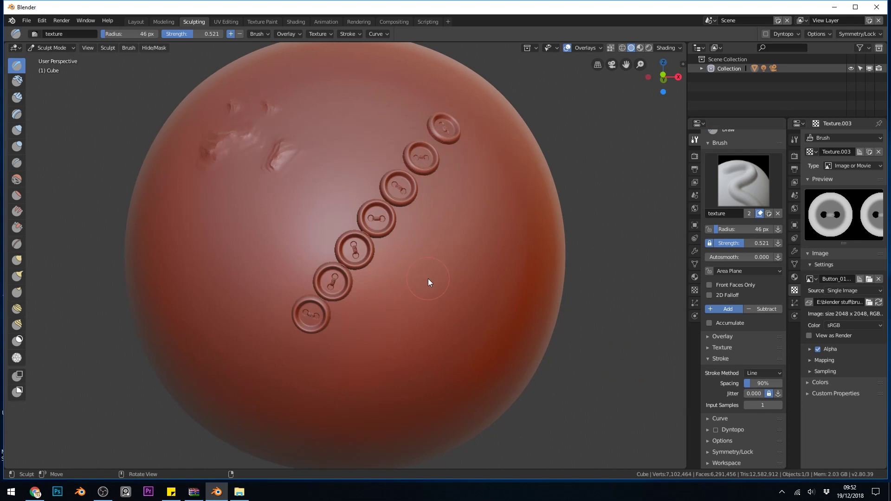
{"action": "key", "text": "KP_6"}
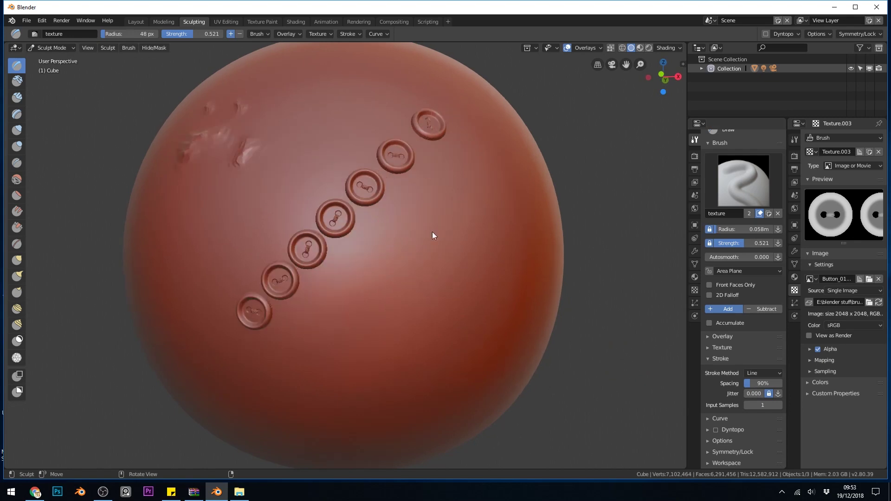
{"action": "mouse_move", "coordinate": [467, 197]}
{"action": "left_mouse_down"}
{"action": "mouse_move", "coordinate": [383, 286]}
{"action": "mouse_move", "coordinate": [299, 405]}
{"action": "left_mouse_up"}
{"action": "key", "text": "KP_8"}
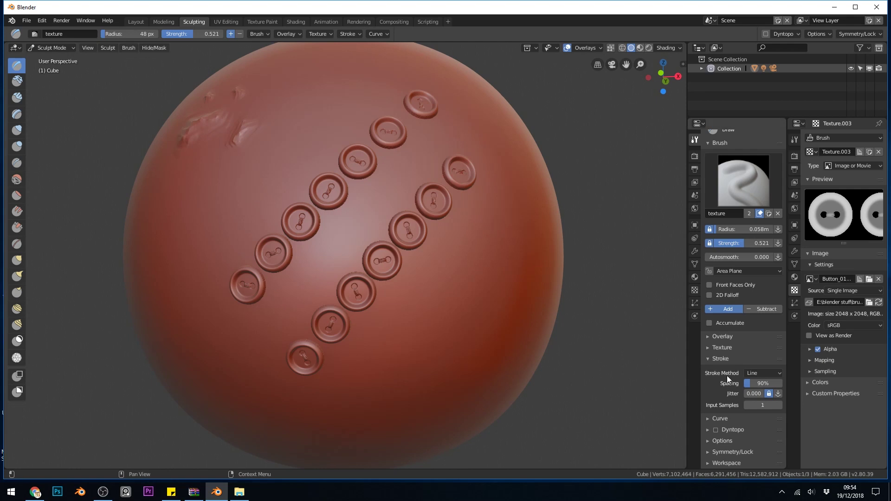
Step: Switch the stroke method to Anchored and the brush texture to rock alpha Texture.001
{"action": "left_click", "coordinate": [779, 374]}
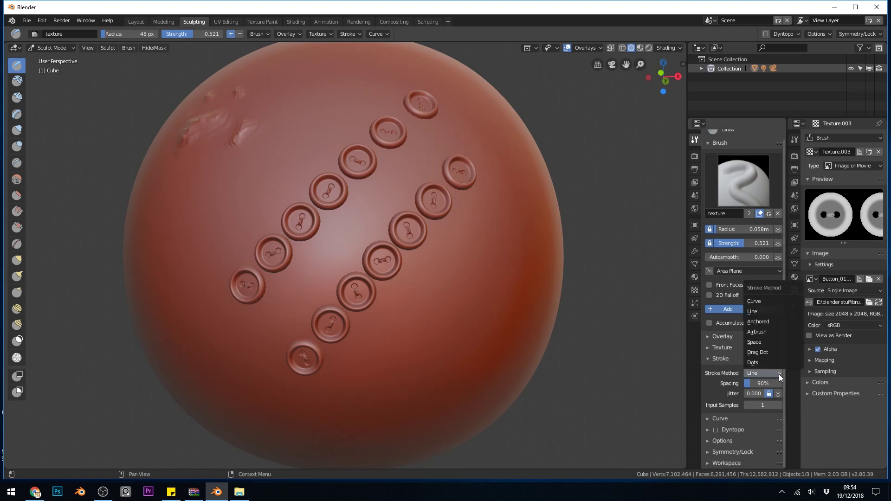
{"action": "left_click", "coordinate": [761, 324]}
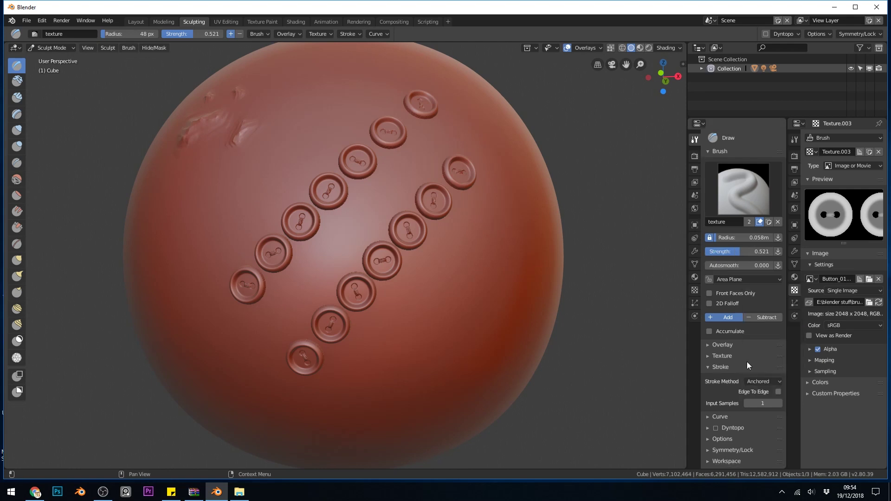
{"action": "left_click", "coordinate": [715, 357]}
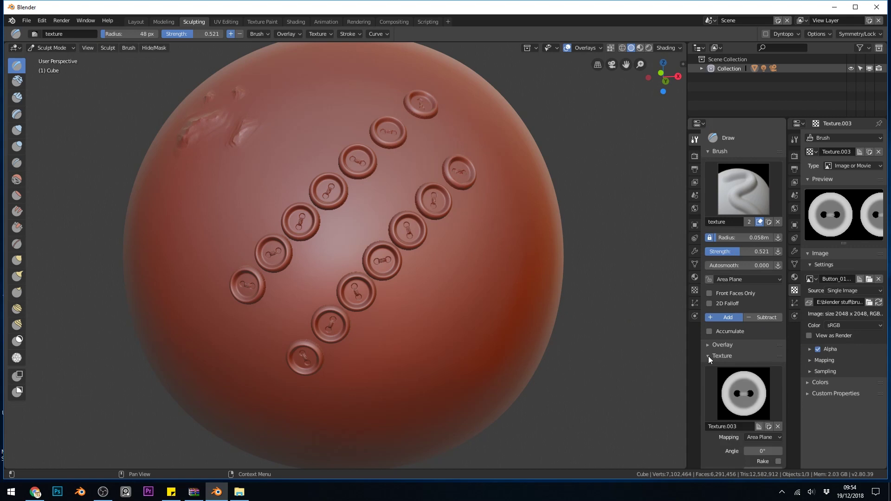
{"action": "left_click", "coordinate": [759, 397]}
{"action": "left_click", "coordinate": [538, 249]}
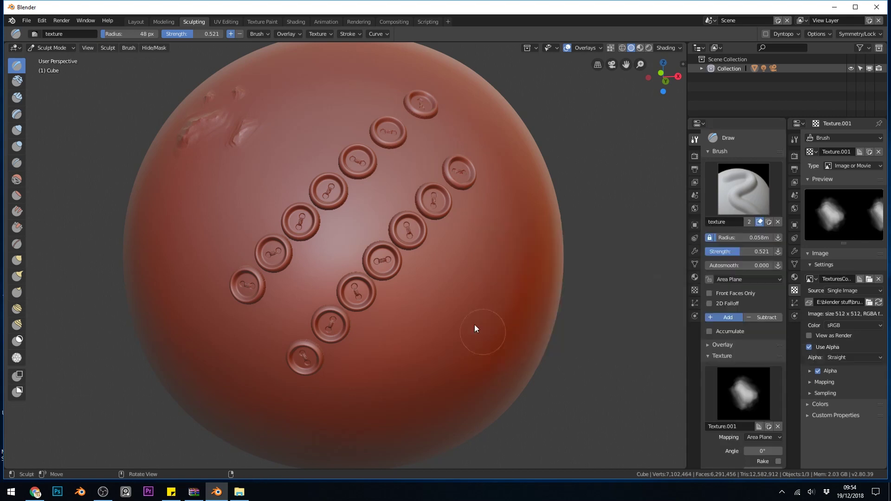
Step: Stamp rock chunks at the sphere's upper left and top, redoing one badly shaped stamp
{"action": "mouse_move", "coordinate": [447, 302]}
{"action": "left_mouse_down"}
{"action": "mouse_move", "coordinate": [526, 340]}
{"action": "mouse_move", "coordinate": [631, 269]}
{"action": "mouse_move", "coordinate": [492, 288]}
{"action": "mouse_move", "coordinate": [533, 286]}
{"action": "mouse_move", "coordinate": [525, 313]}
{"action": "left_mouse_up"}
{"action": "middle_click_drag", "start_coordinate": [336, 290], "coordinate": [352, 289]}
{"action": "key", "text": "ctrl+z"}
{"action": "mouse_move", "coordinate": [243, 204]}
{"action": "left_mouse_down"}
{"action": "mouse_move", "coordinate": [327, 230]}
{"action": "mouse_move", "coordinate": [372, 218]}
{"action": "mouse_move", "coordinate": [369, 176]}
{"action": "mouse_move", "coordinate": [286, 209]}
{"action": "left_mouse_up"}
{"action": "middle_click_drag", "start_coordinate": [286, 209], "coordinate": [386, 133]}
{"action": "mouse_move", "coordinate": [386, 133]}
{"action": "left_mouse_down"}
{"action": "mouse_move", "coordinate": [470, 223]}
{"action": "mouse_move", "coordinate": [487, 226]}
{"action": "left_mouse_up"}
{"action": "mouse_move", "coordinate": [454, 229]}
{"action": "middle_mouse_down"}
{"action": "mouse_move", "coordinate": [424, 229]}
{"action": "mouse_move", "coordinate": [563, 203]}
{"action": "mouse_move", "coordinate": [564, 267]}
{"action": "middle_mouse_up"}
{"action": "scroll", "coordinate": [564, 267], "scroll_direction": "down", "scroll_amount": 3}
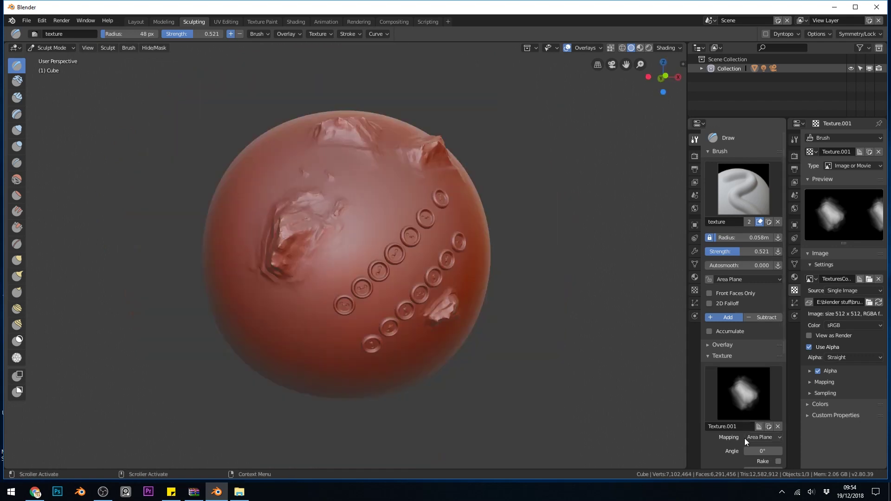
{"action": "left_click", "coordinate": [709, 355]}
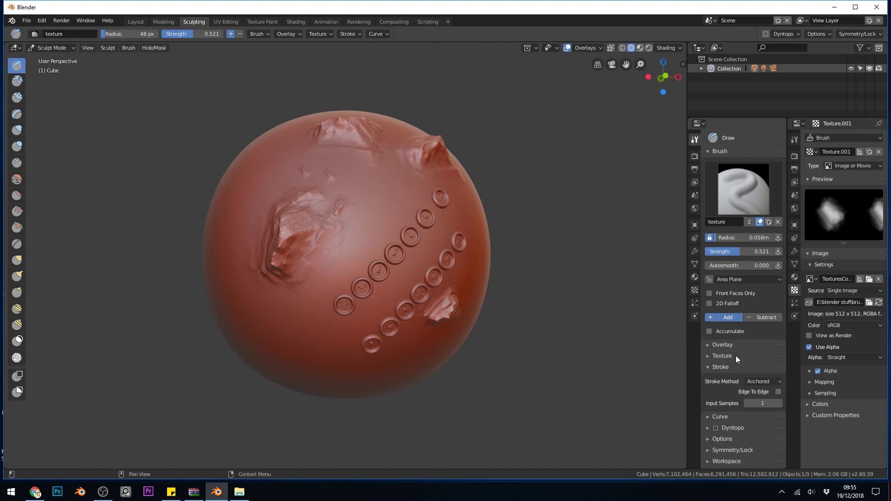
Step: Give Texture.001 a fake user in the brush Texture panel
{"action": "left_click", "coordinate": [710, 356]}
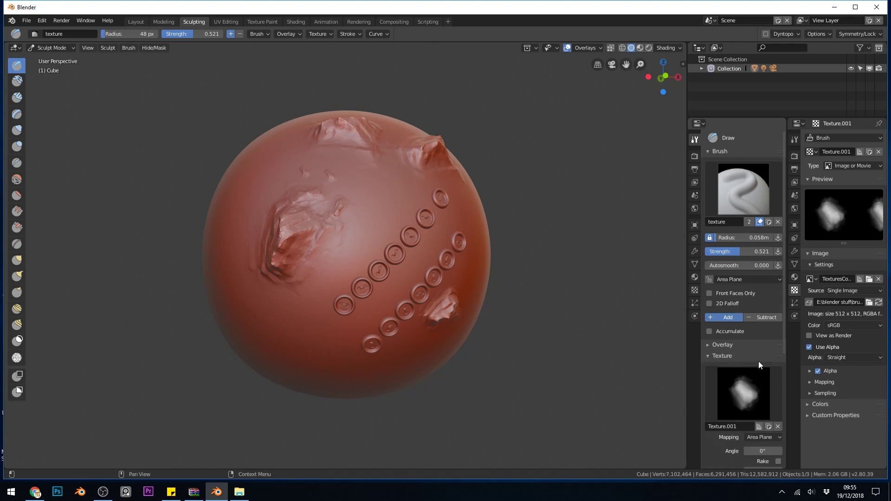
{"action": "left_click", "coordinate": [743, 389]}
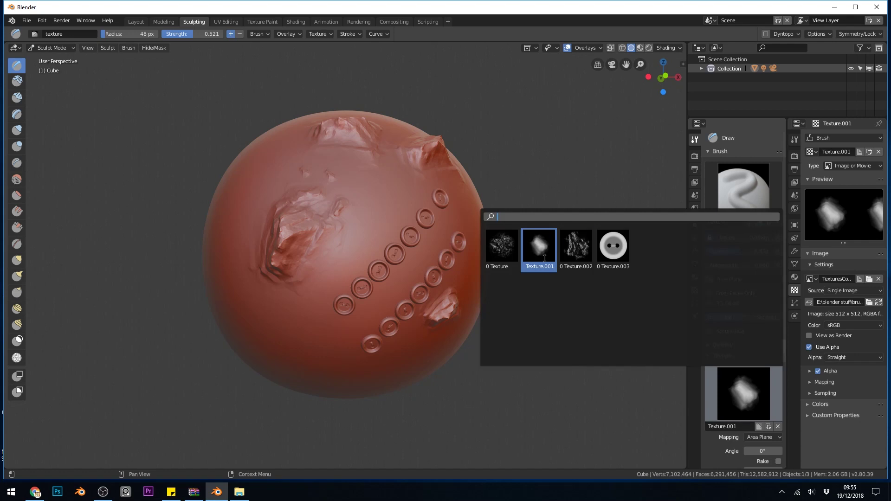
{"action": "left_click", "coordinate": [747, 402]}
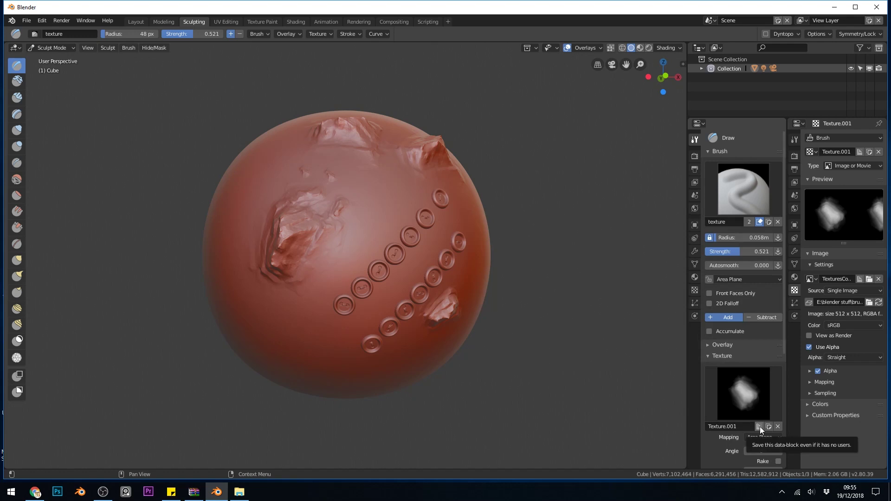
{"action": "left_click", "coordinate": [760, 427]}
Step: Switch the brush to Texture and give it a fake user too
{"action": "left_click", "coordinate": [759, 404]}
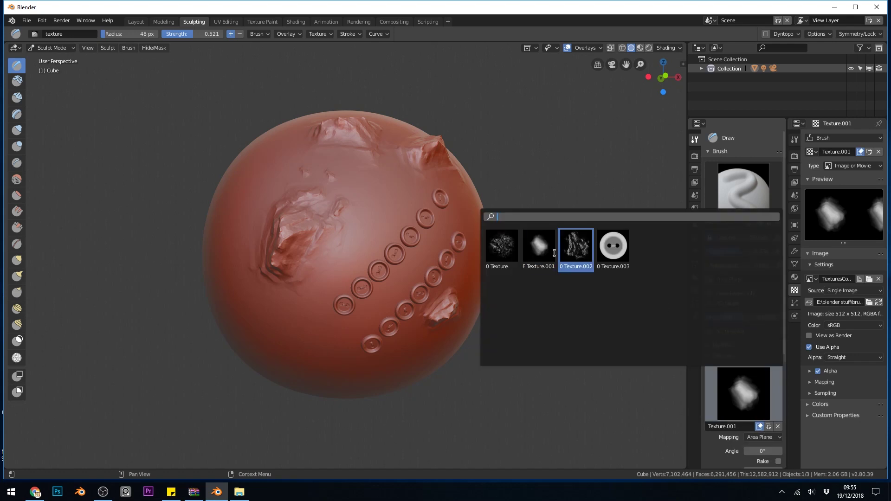
{"action": "left_click", "coordinate": [501, 246]}
{"action": "left_click", "coordinate": [759, 426]}
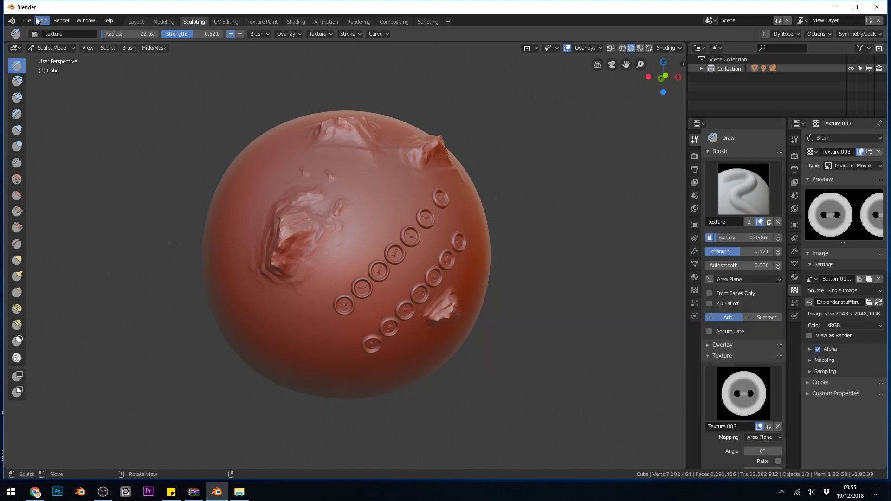
Step: Quit, reopen test brushes.blend from recent files, and view the brush texture list
{"action": "left_click", "coordinate": [27, 20]}
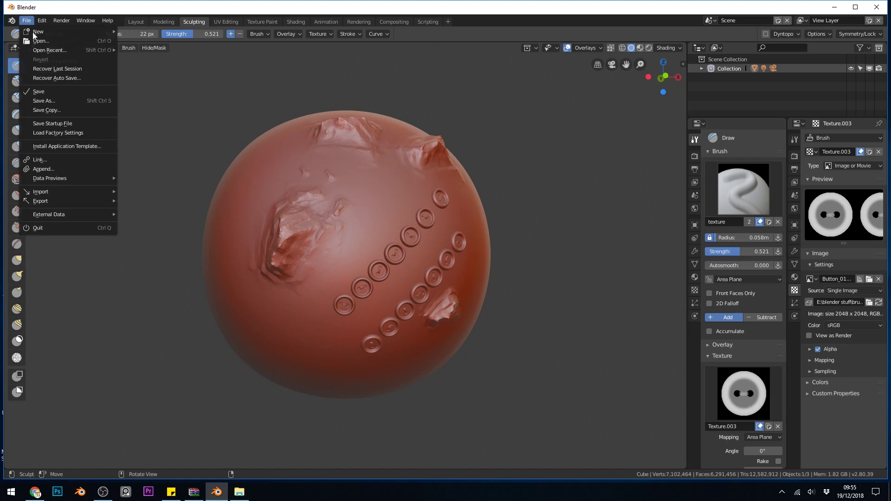
{"action": "left_click", "coordinate": [48, 228]}
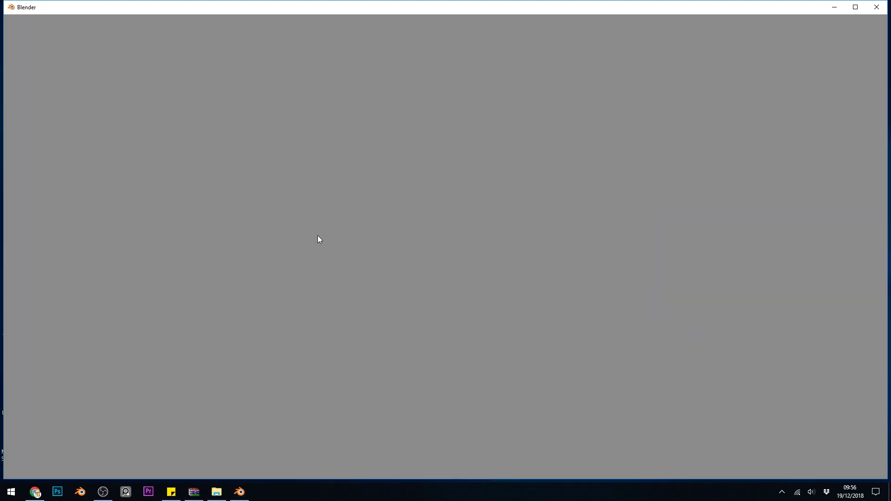
{"action": "left_click", "coordinate": [524, 274]}
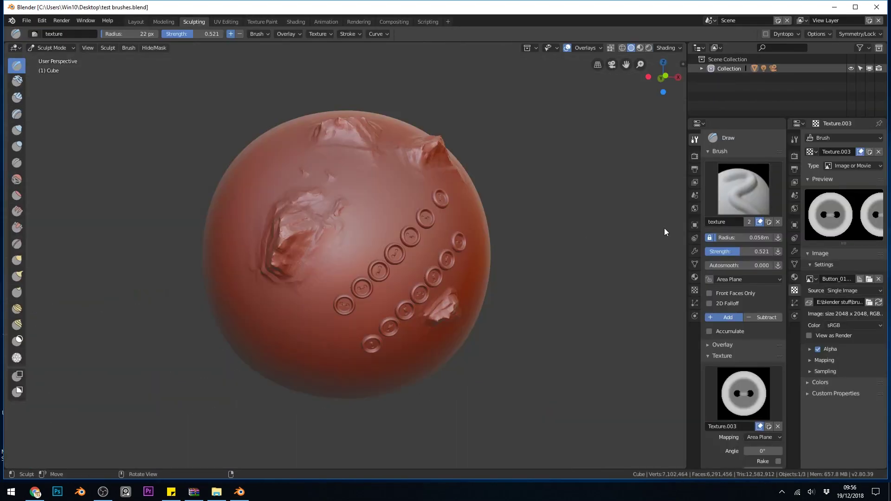
{"action": "left_click", "coordinate": [748, 191]}
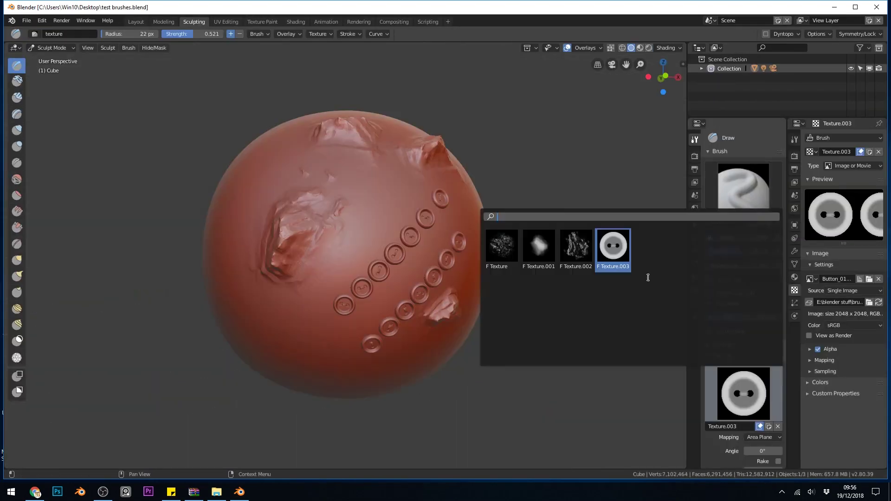